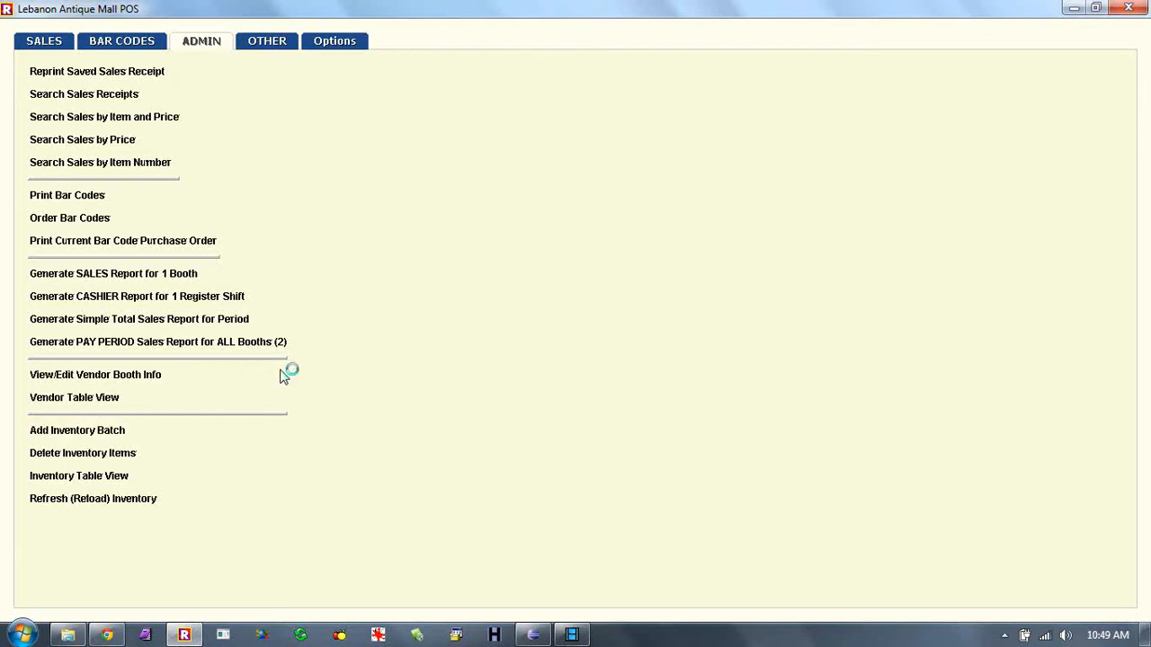
- Get past the security check and select the commission percentage on the batch inventory form
click(112, 81)
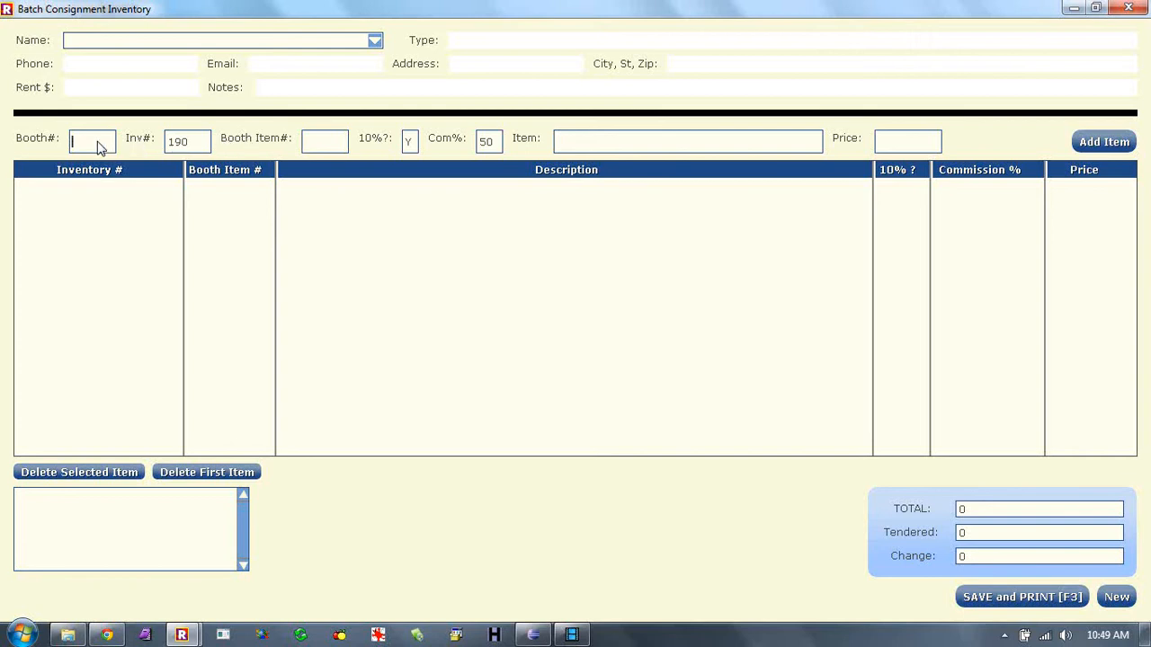
click(491, 149)
click(499, 150)
drag(494, 142, 479, 142)
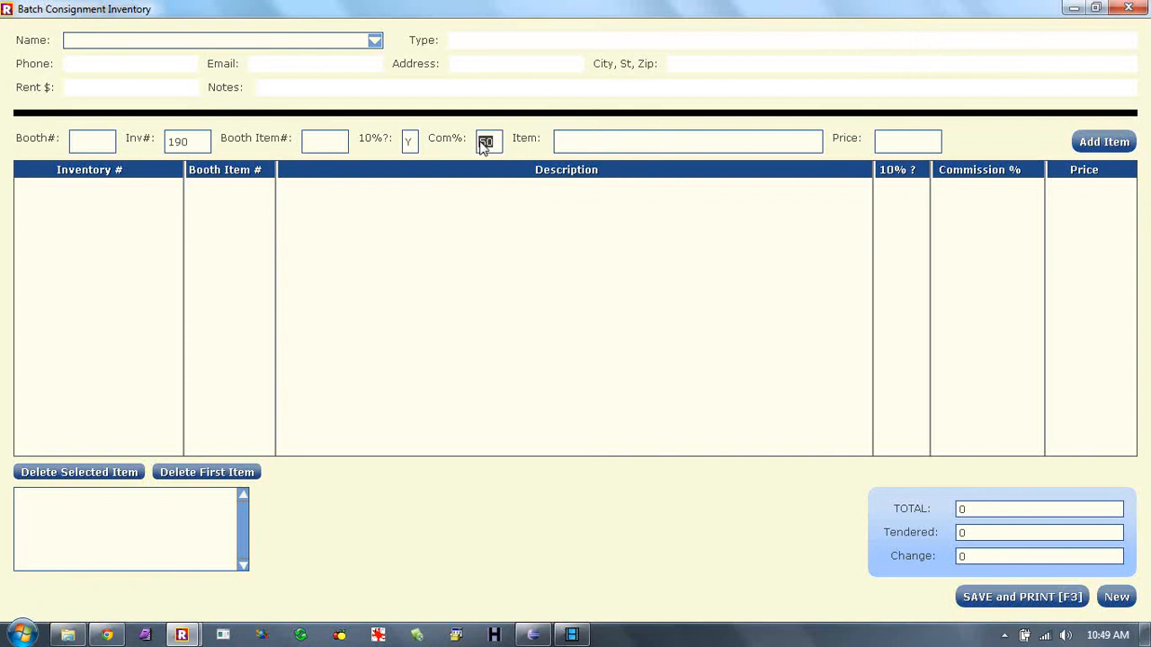
- Load the last listed vendor's details, then a consignor's details, from the Name list
click(373, 42)
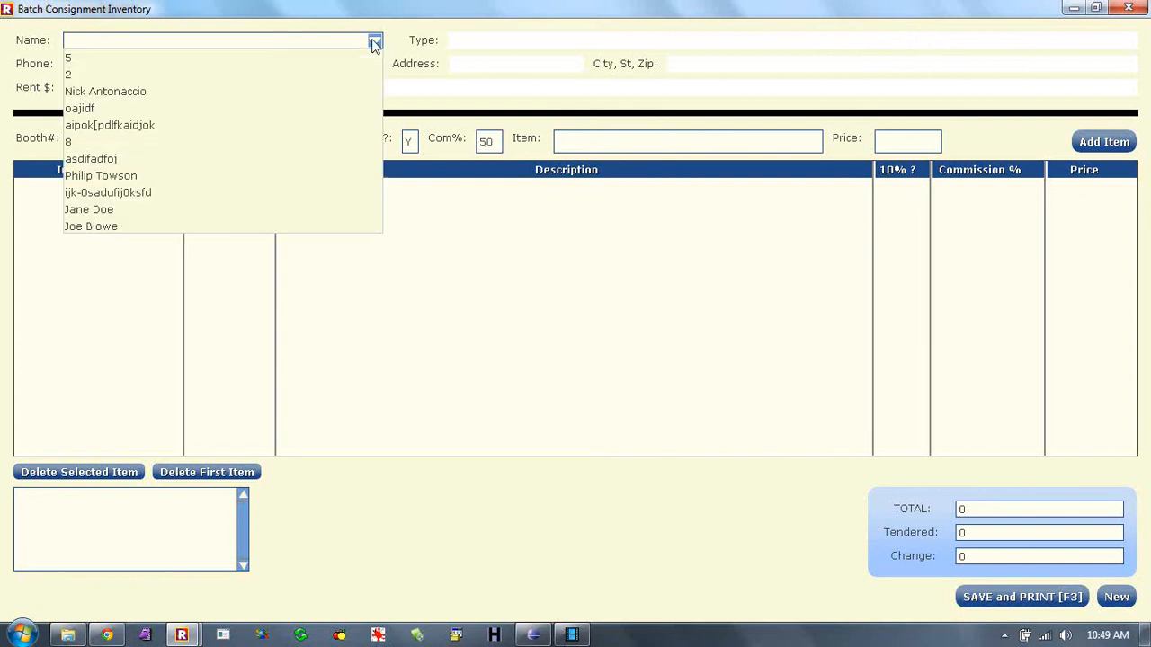
click(106, 230)
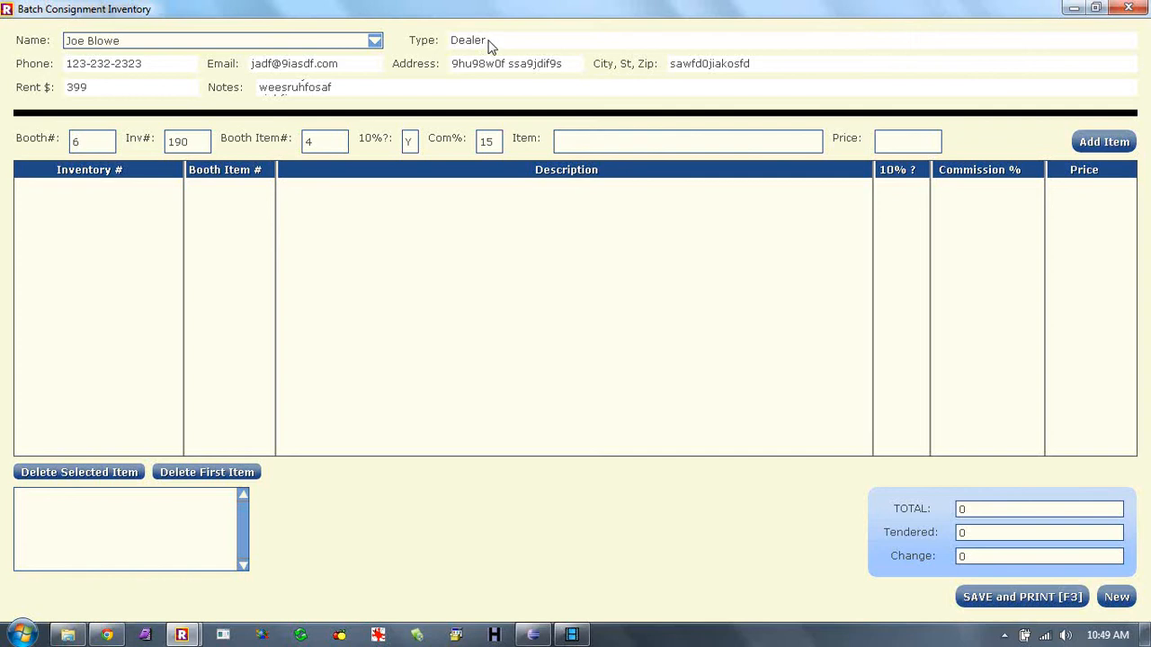
click(376, 45)
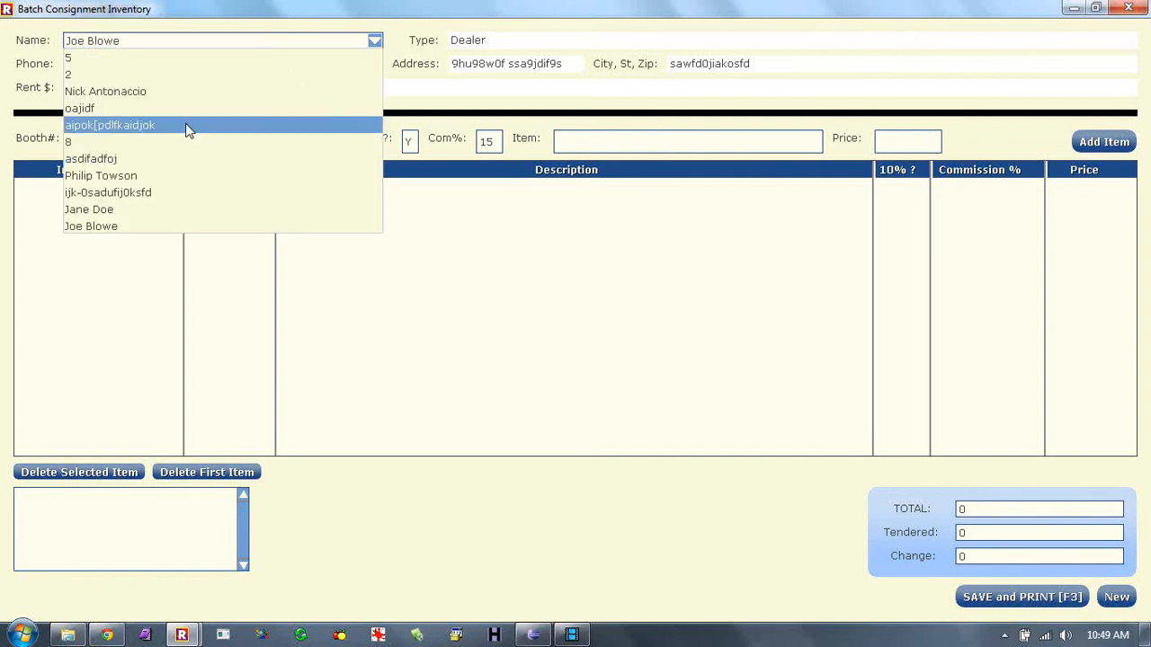
click(137, 175)
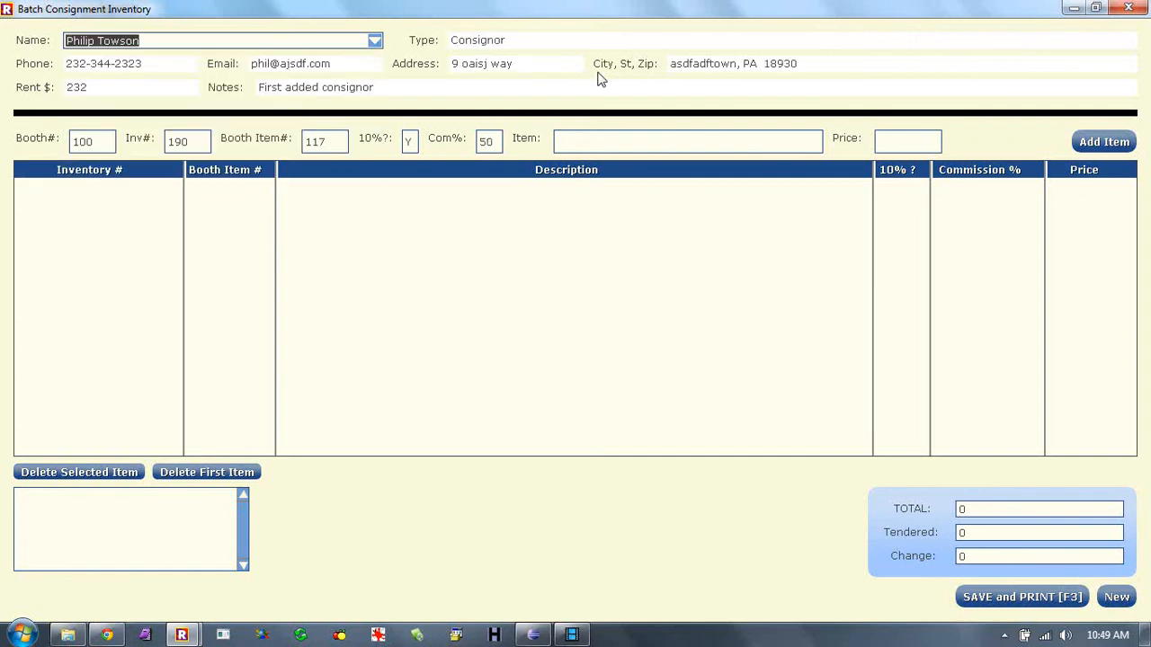
click(490, 147)
click(579, 143)
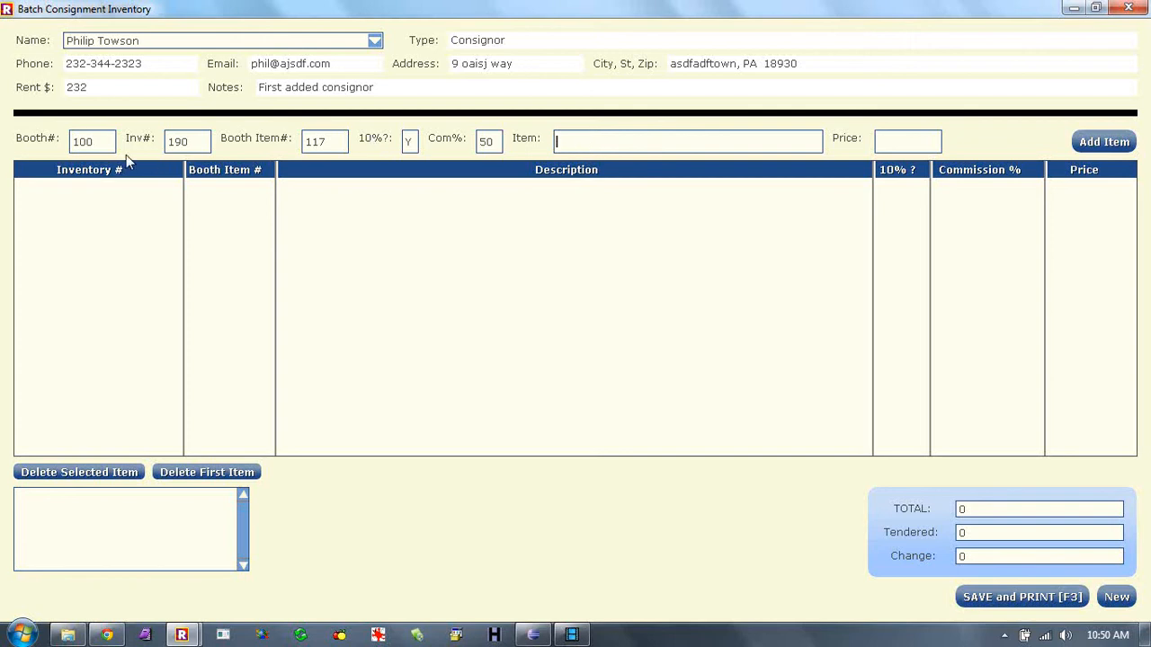
- Load a different dealer's details into the batch form from the Name list
click(99, 149)
click(378, 40)
click(168, 95)
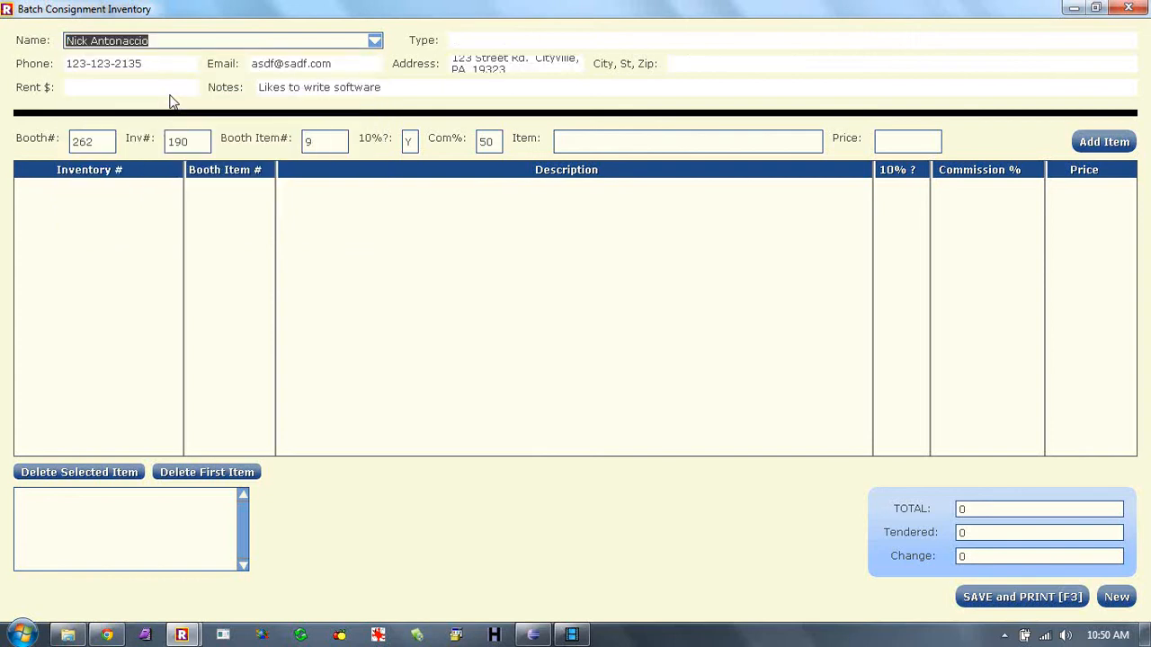
click(376, 43)
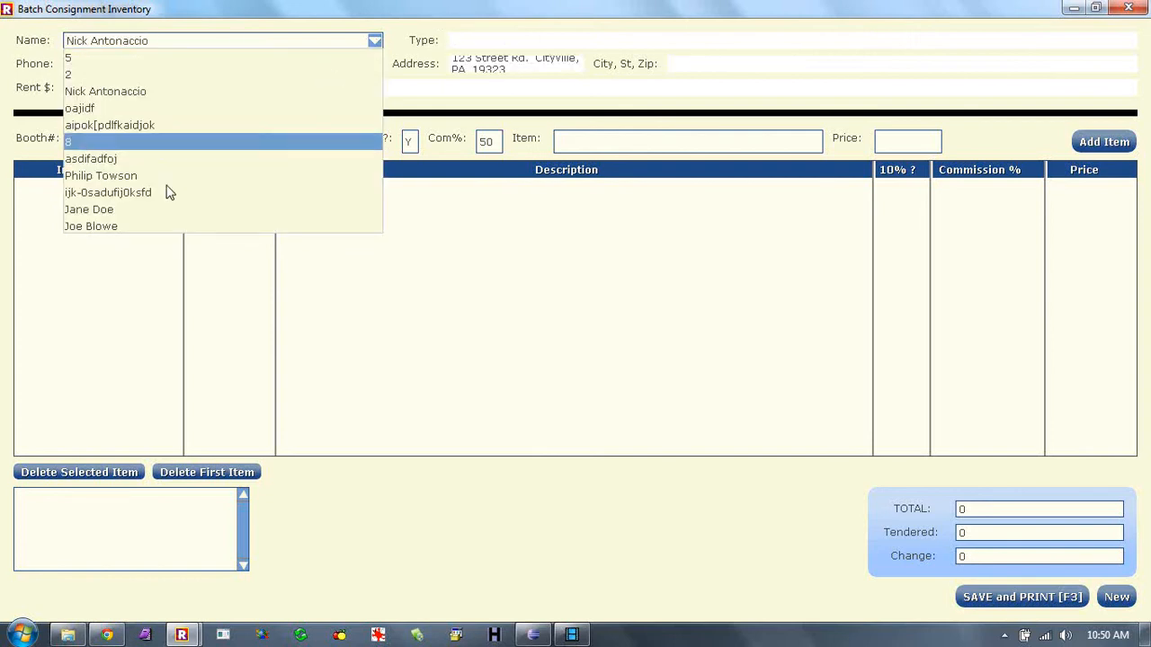
click(165, 219)
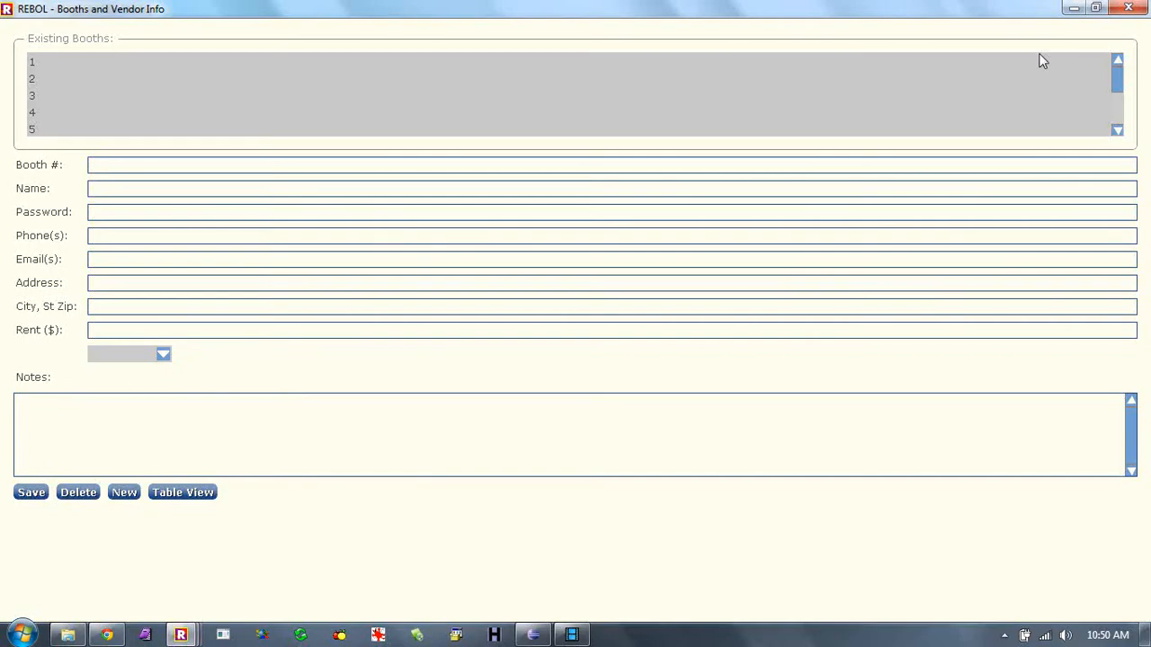
- Set the vendor type to Consignor and check the rent amount, then close Booths and Vendor Info
mouse_move(1122, 79)
mouse_down()
mouse_move(1120, 113)
mouse_move(1119, 61)
mouse_up()
click(167, 360)
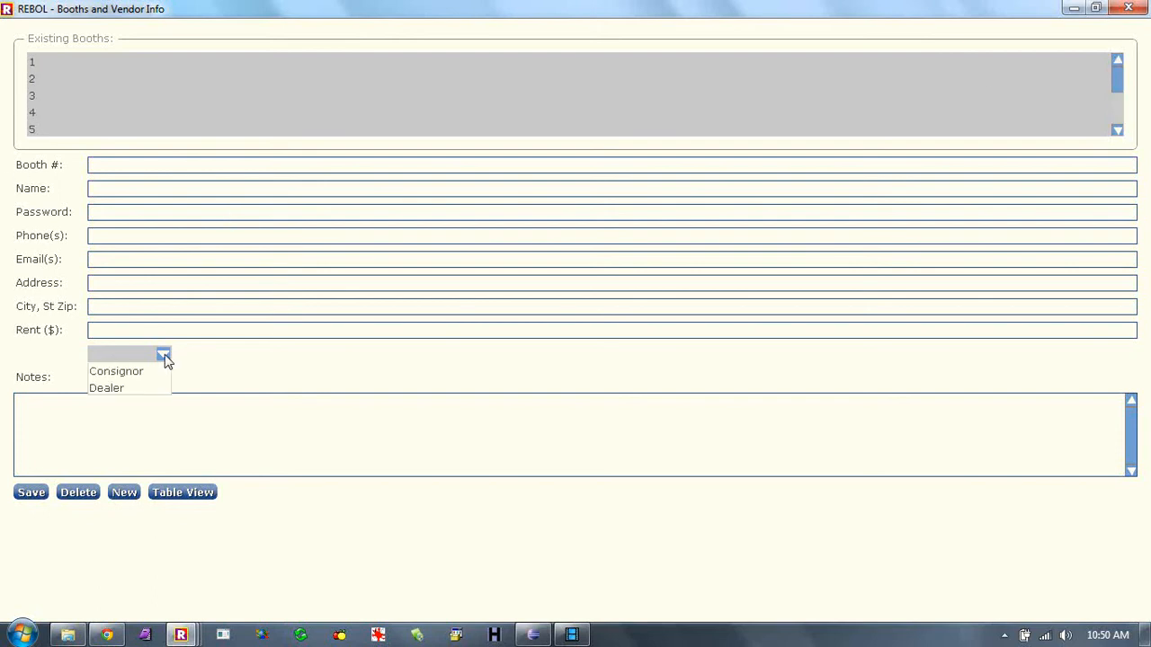
click(163, 372)
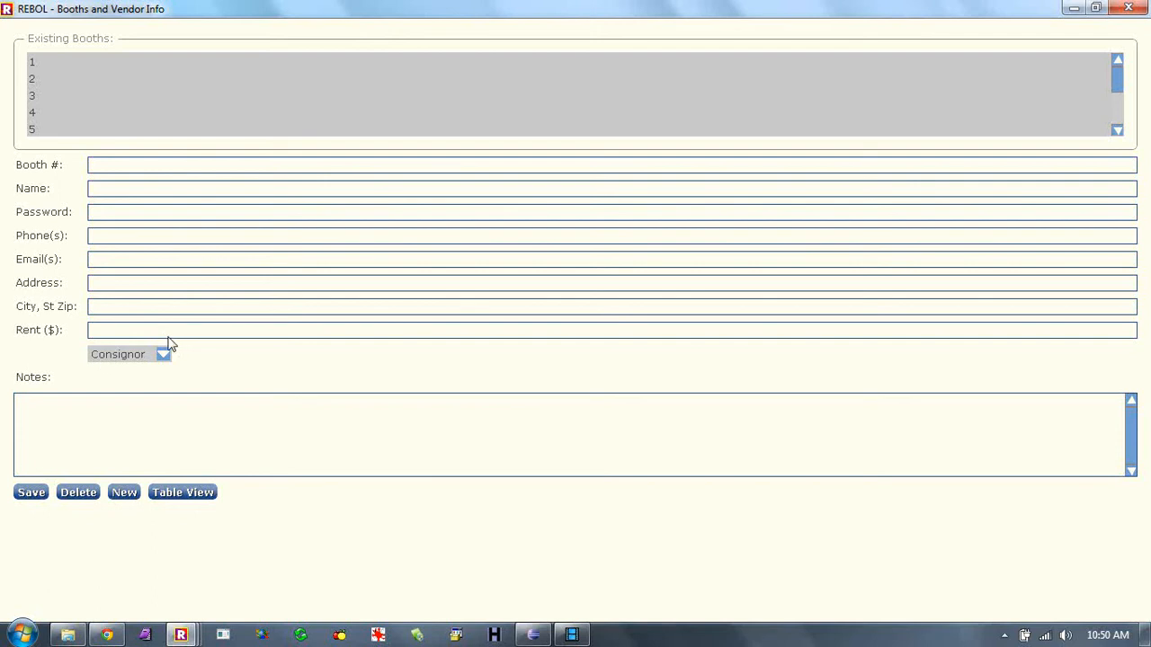
click(117, 338)
click(1130, 10)
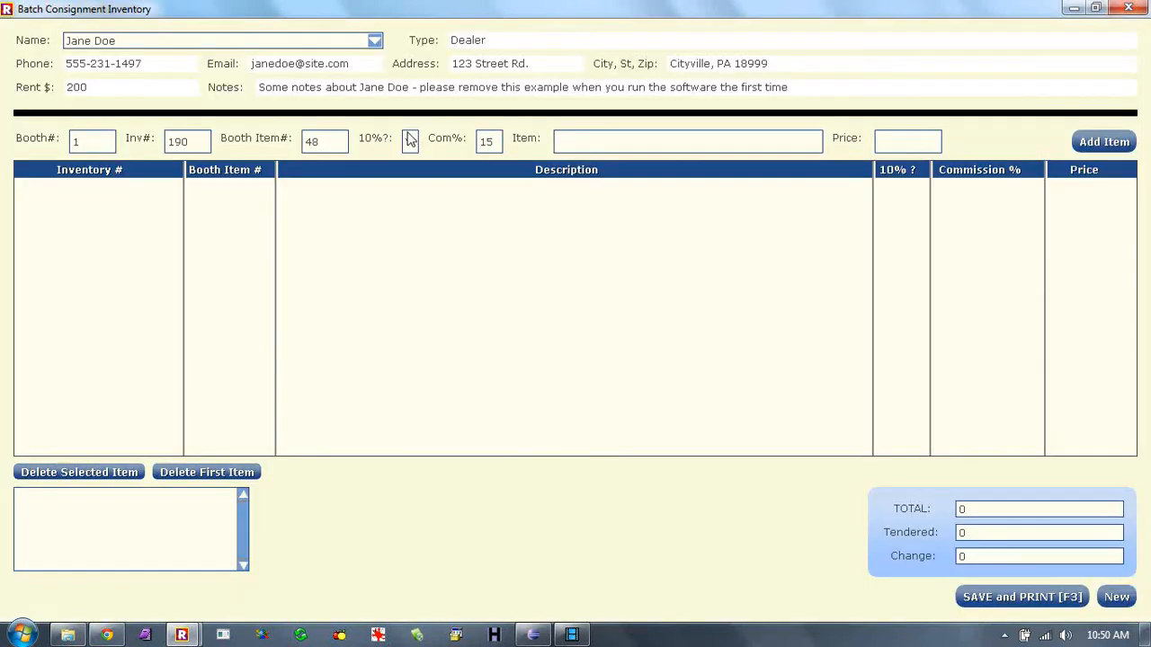
- Enter item description 'osadf szdfoijszofd' with price 6
click(621, 149)
text(osadf szdfoijszofd)
key(Tab)
text(6)
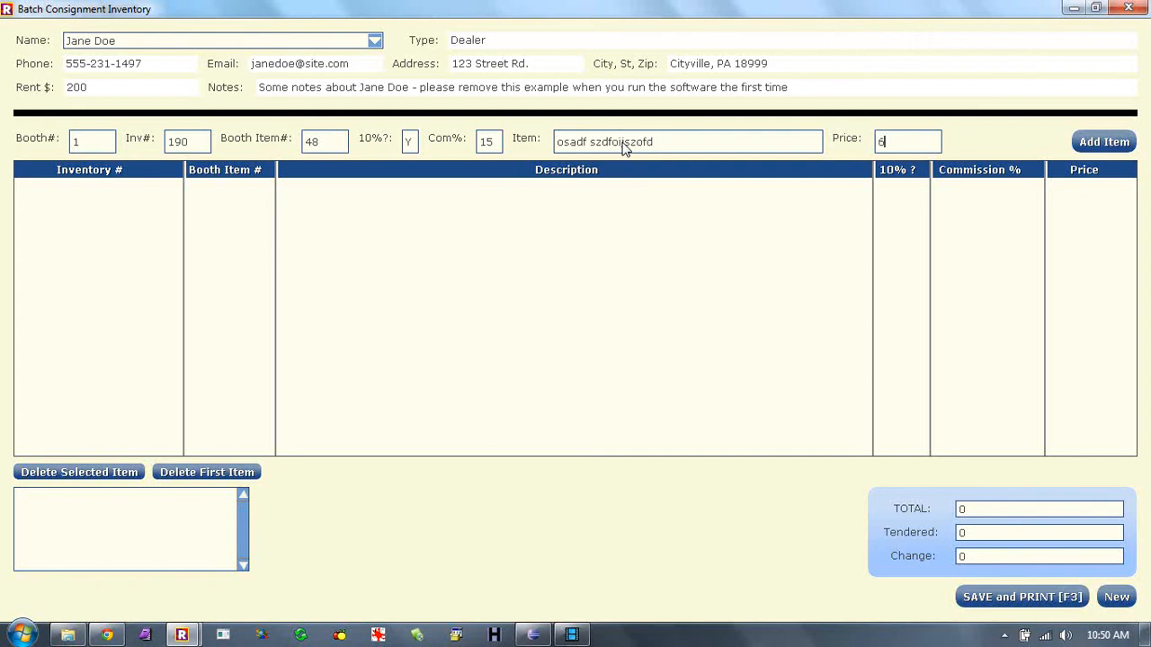
- Change the booth number to 100 so its consignor and booth item 117 load
double_click(409, 144)
double_click(188, 147)
click(197, 147)
click(89, 150)
text(100)
key(Tab)
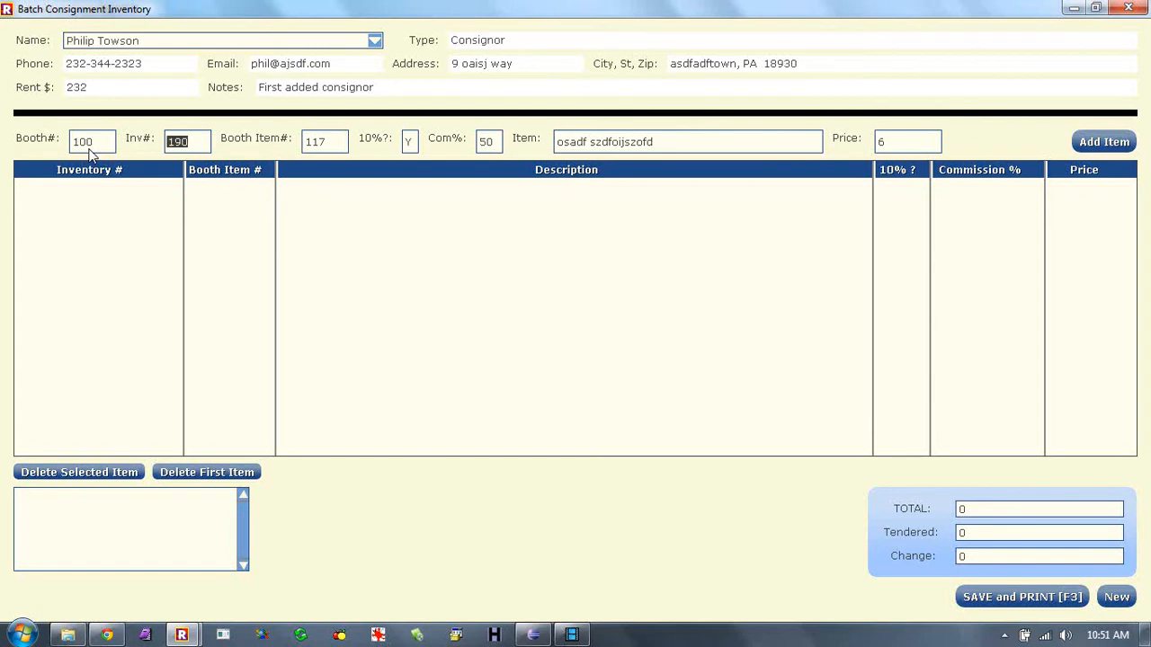
- Add the first item, priced 6, to booth 100's batch list
click(311, 149)
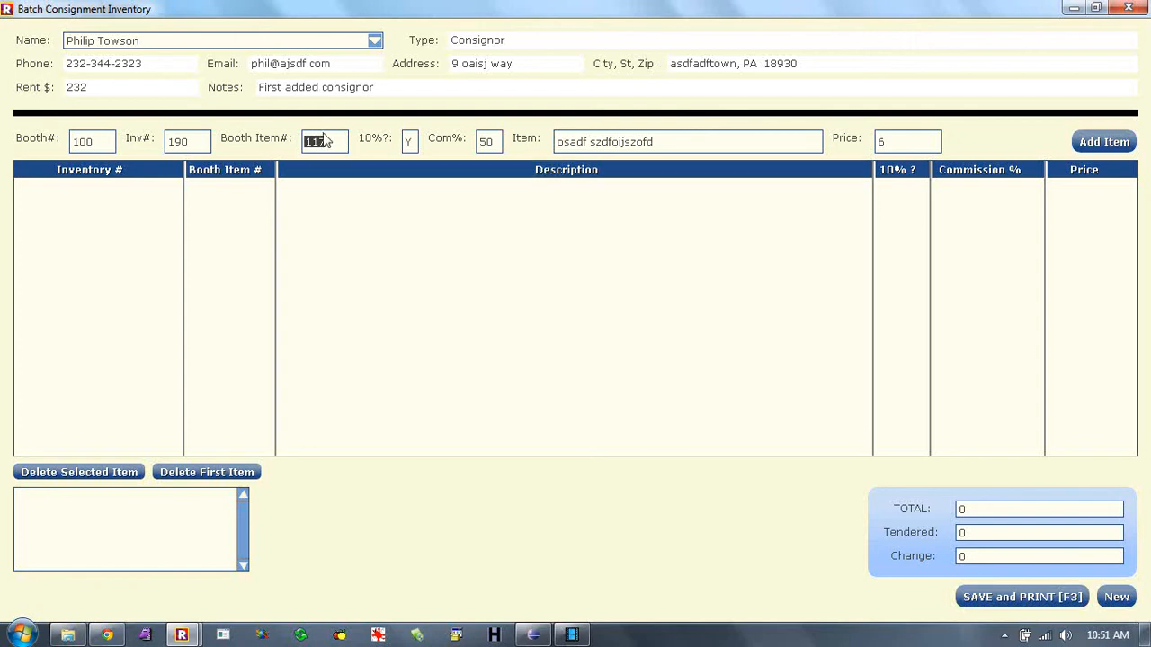
click(333, 146)
click(189, 147)
click(1104, 141)
- Add second item 'asdfasdfsadf' priced 8, then save and print the 14.0 batch
click(630, 149)
text(asdfasdfsadf)
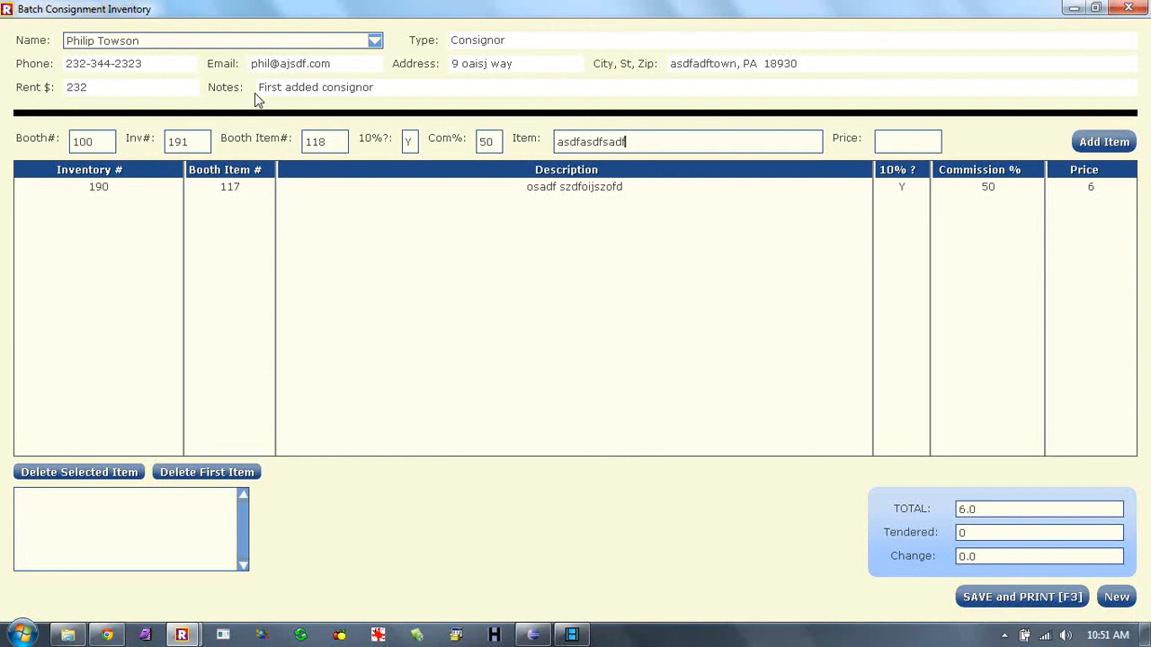
key(Tab)
text(8)
key(Return)
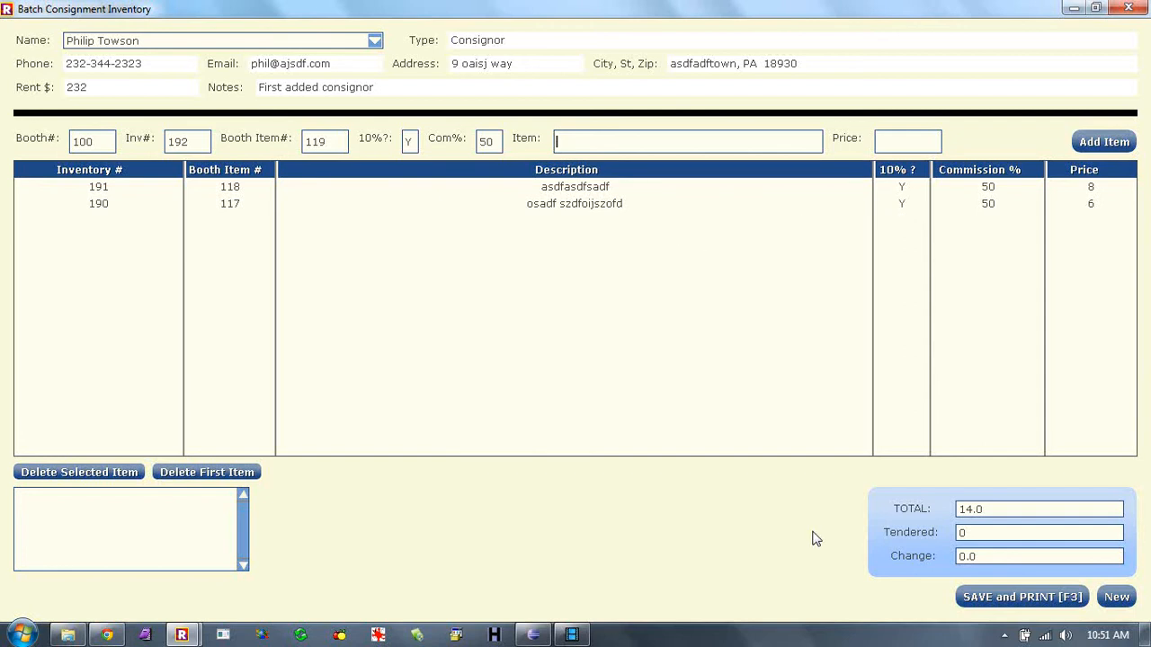
click(1014, 596)
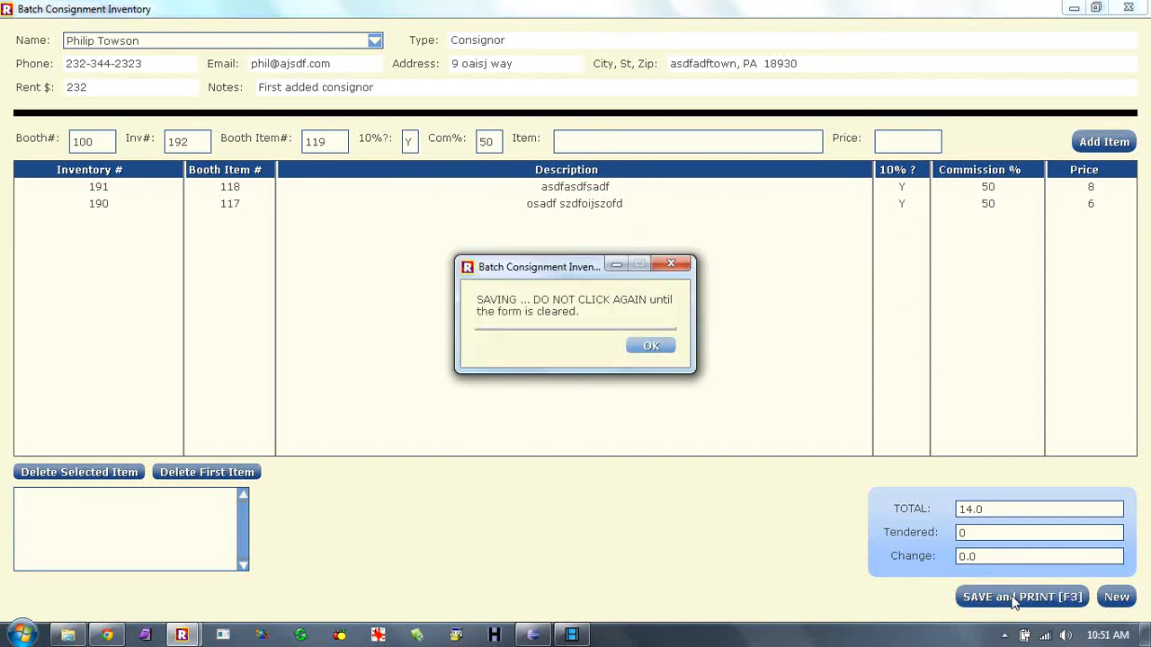
click(650, 345)
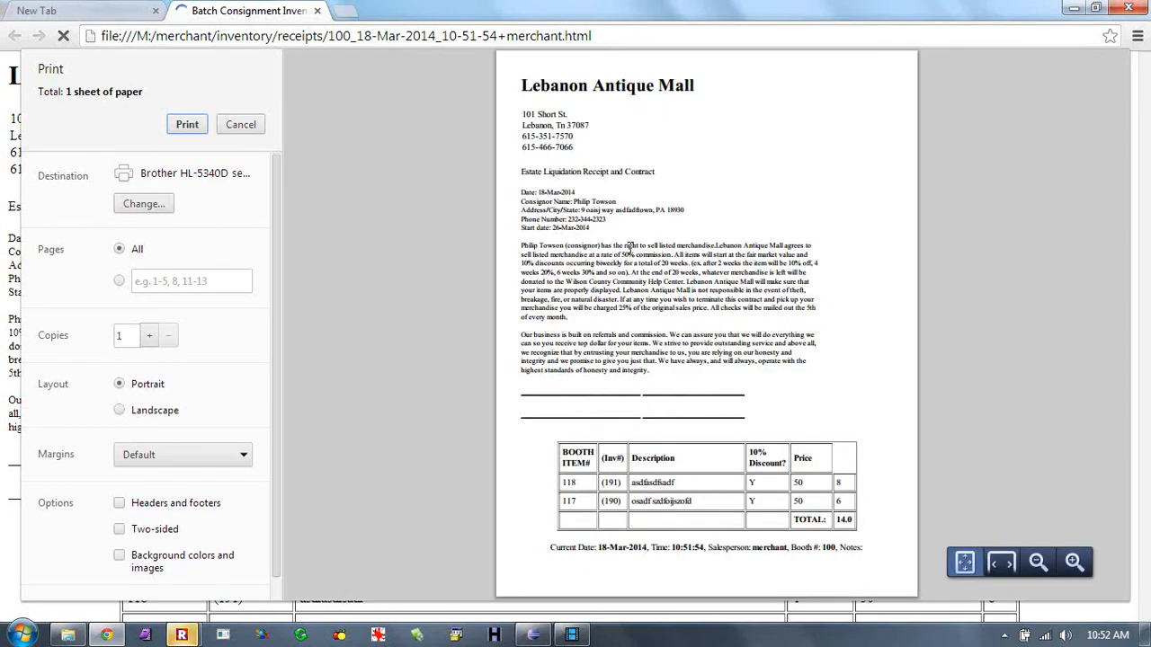
- Cancel printing the consignment receipt, close the receipt tab, and minimize Chrome
click(241, 125)
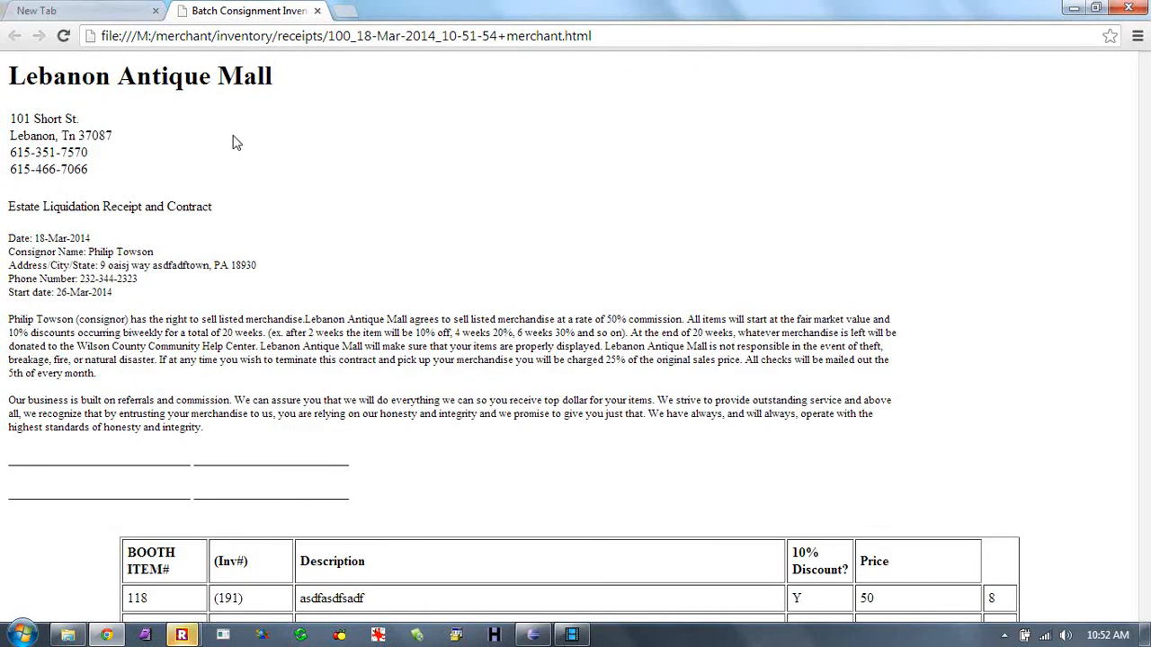
click(314, 10)
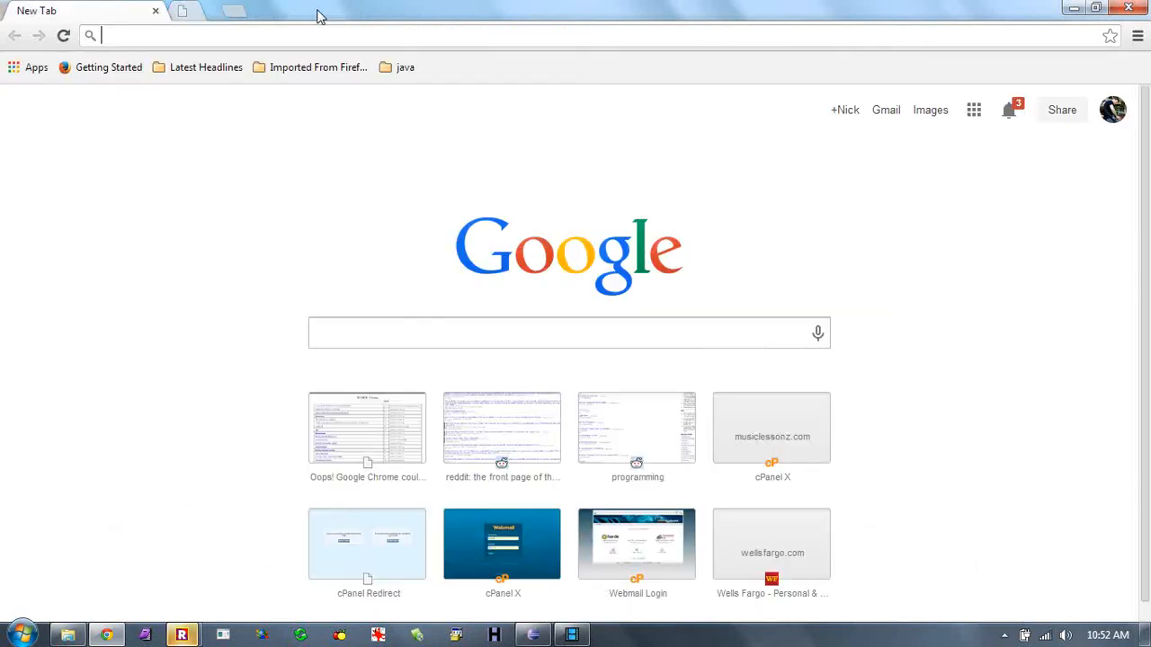
click(1073, 8)
- Acknowledge the label position message and close the $8.00 and $6.00 barcode labels PDF
click(676, 341)
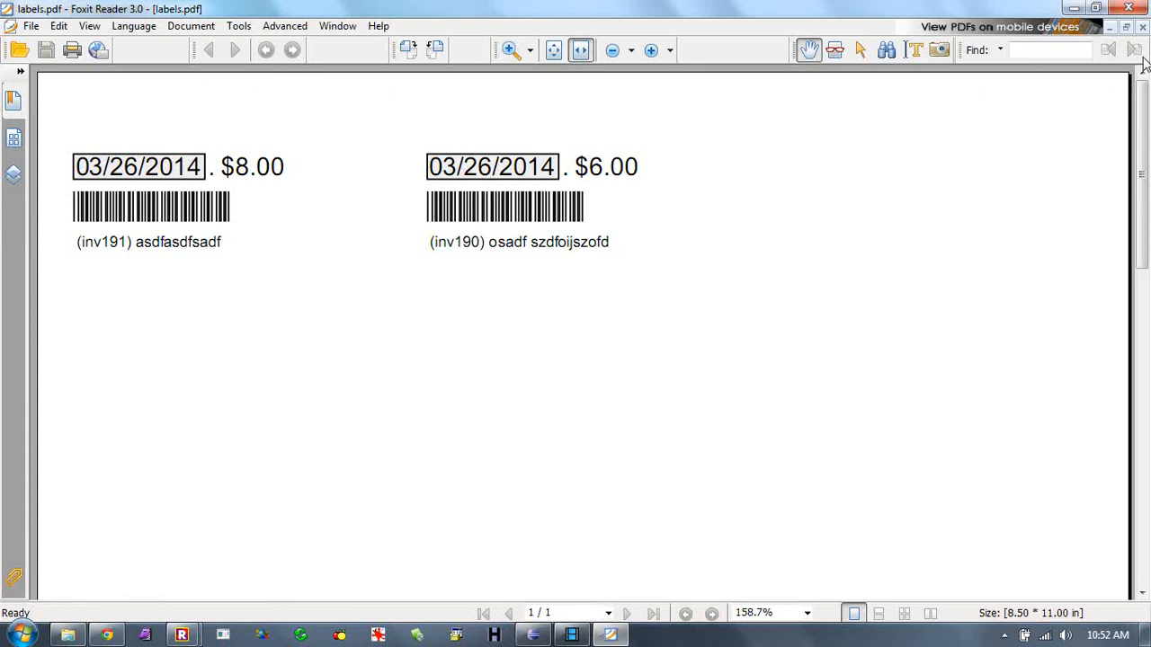
click(1130, 8)
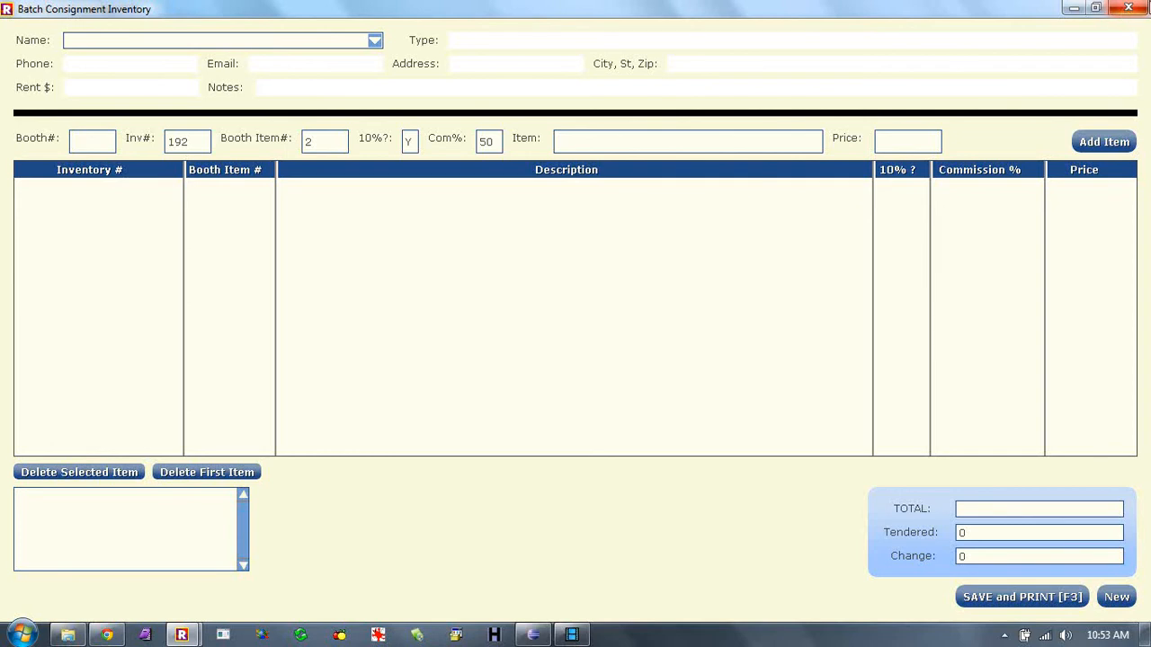
- Close the Batch Consignment Inventory form, confirming Yes, and switch to the Sales screen
click(1126, 8)
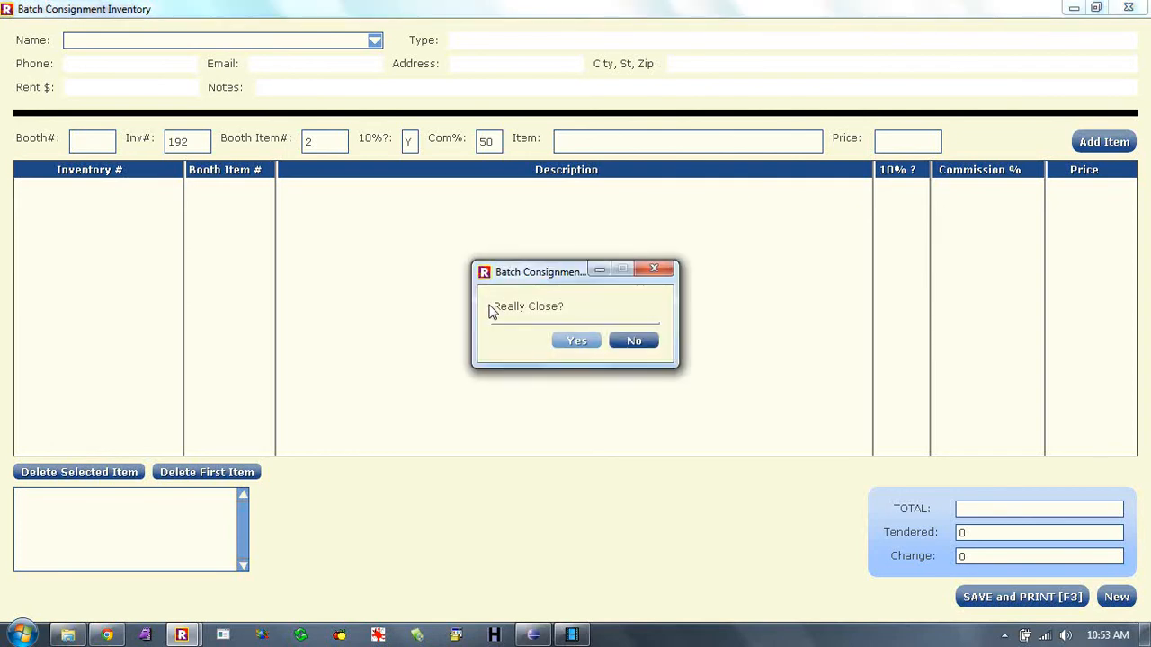
click(565, 342)
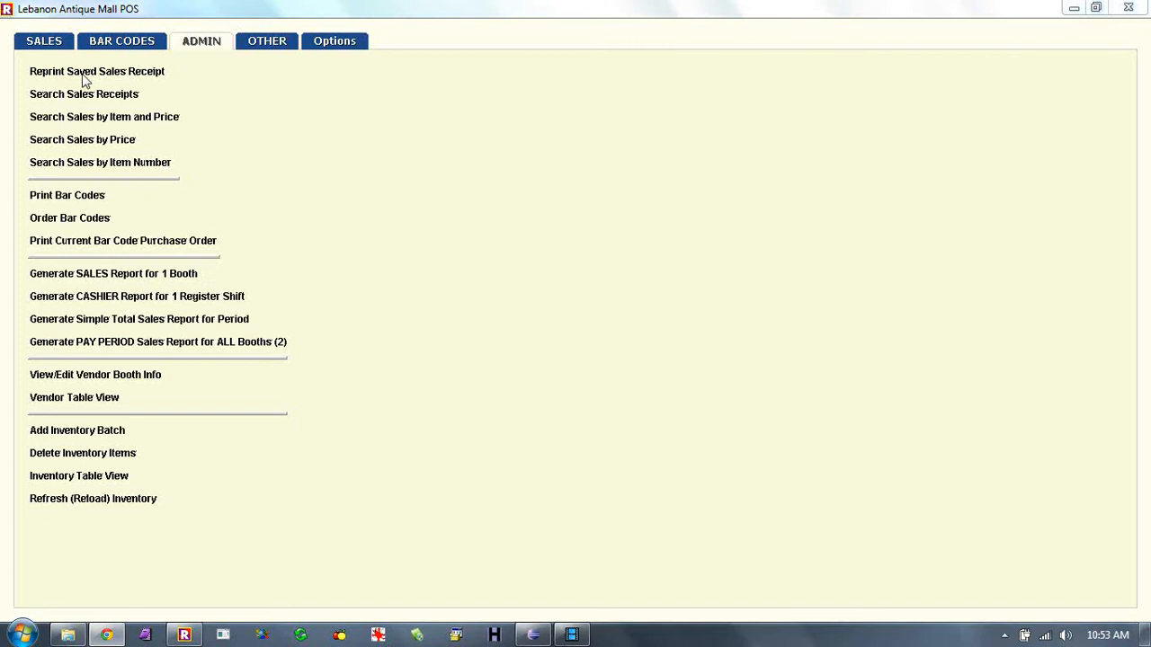
click(38, 40)
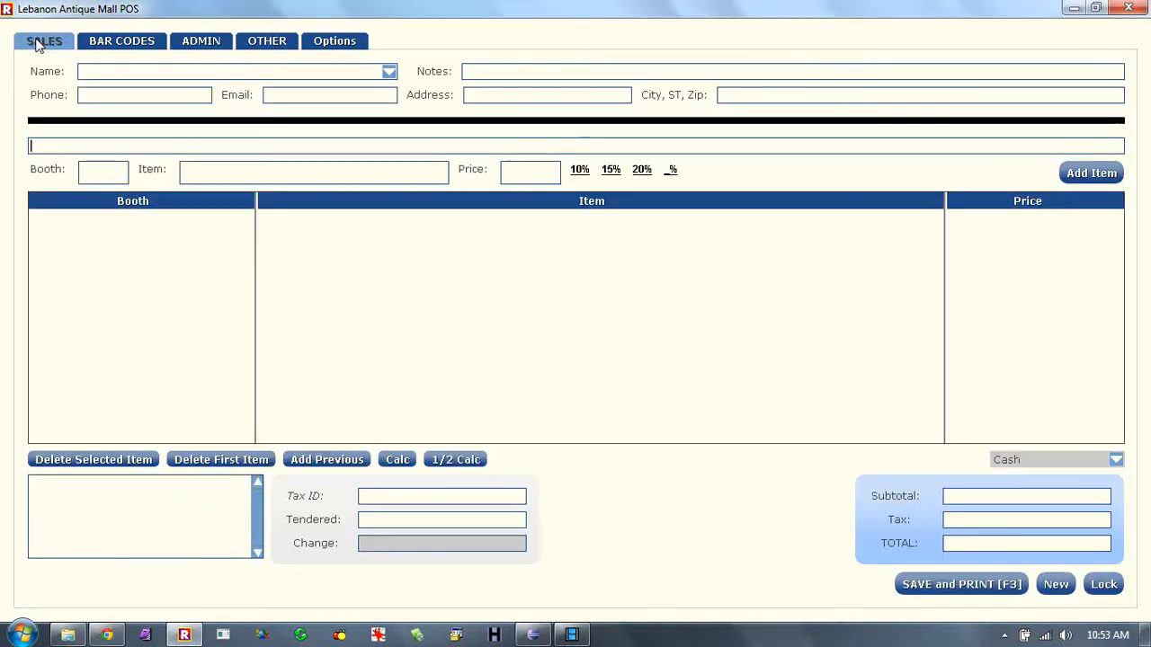
click(130, 42)
click(189, 45)
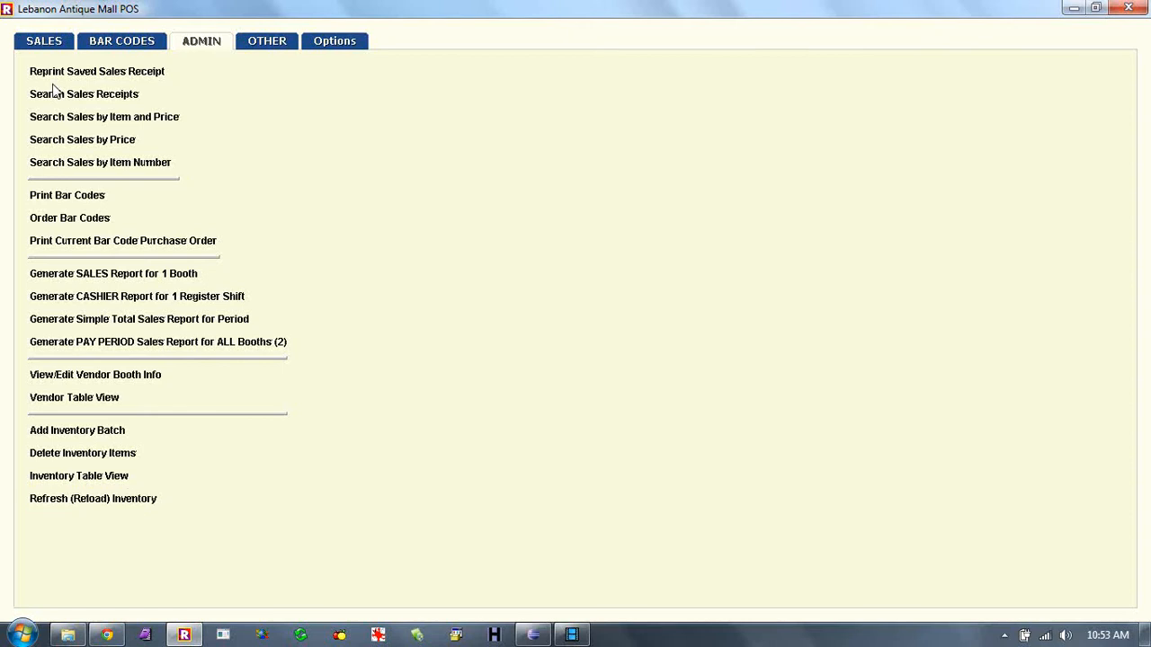
click(45, 40)
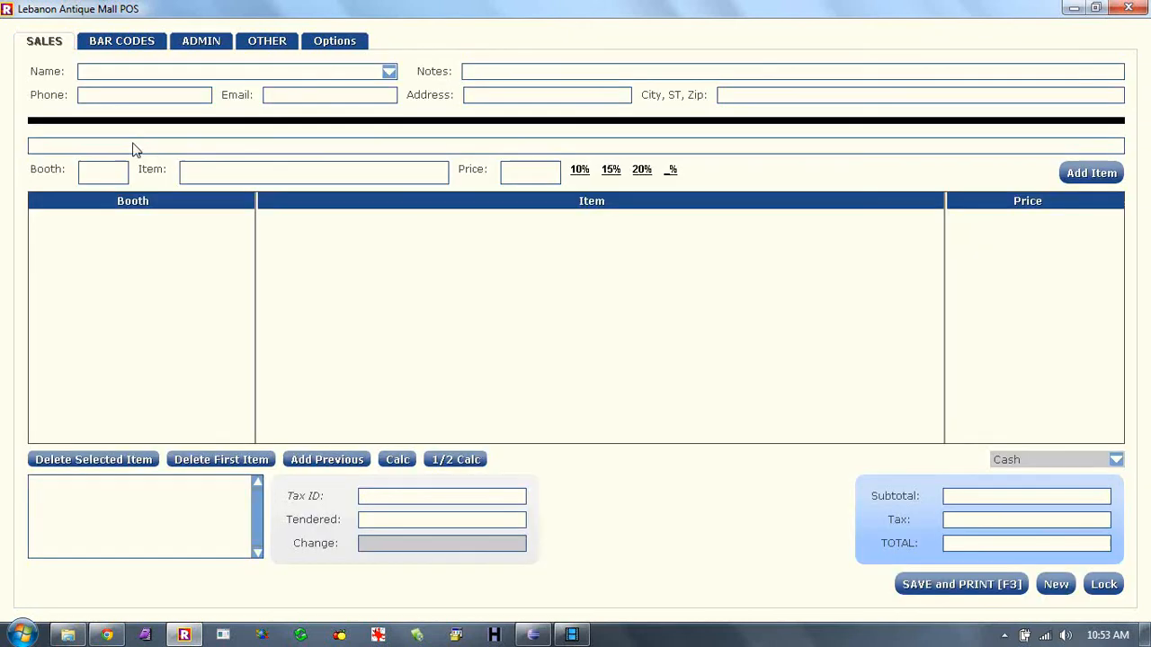
- Scan items inv191 and inv6 into the sale by barcode
text(inv191)
key(Return)
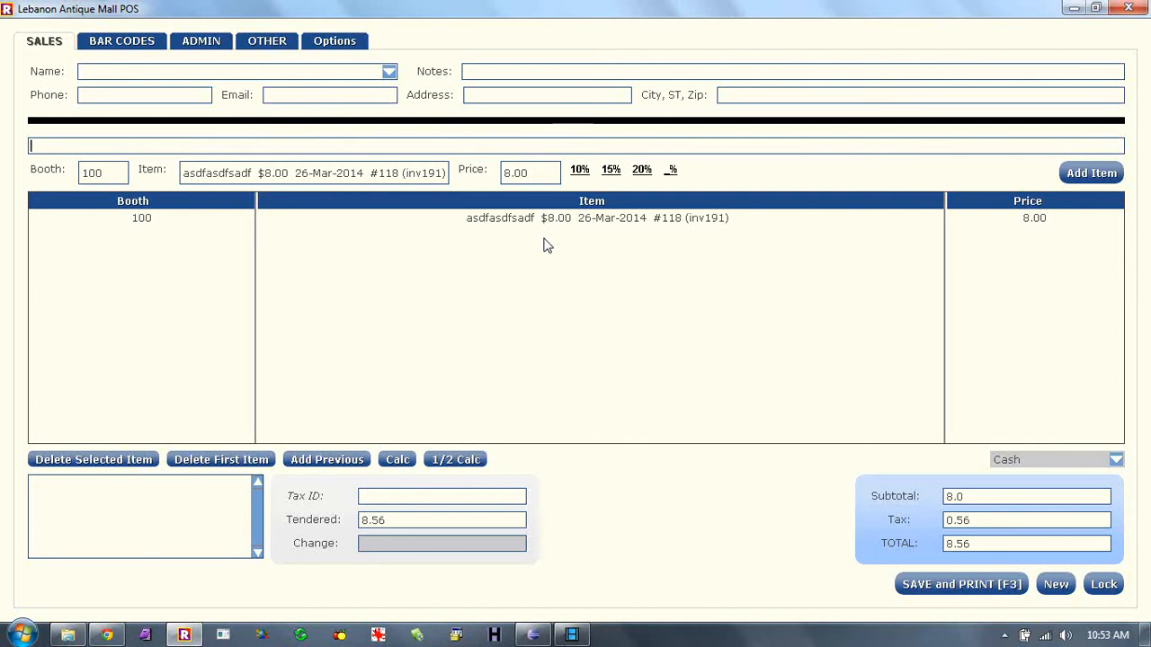
click(333, 175)
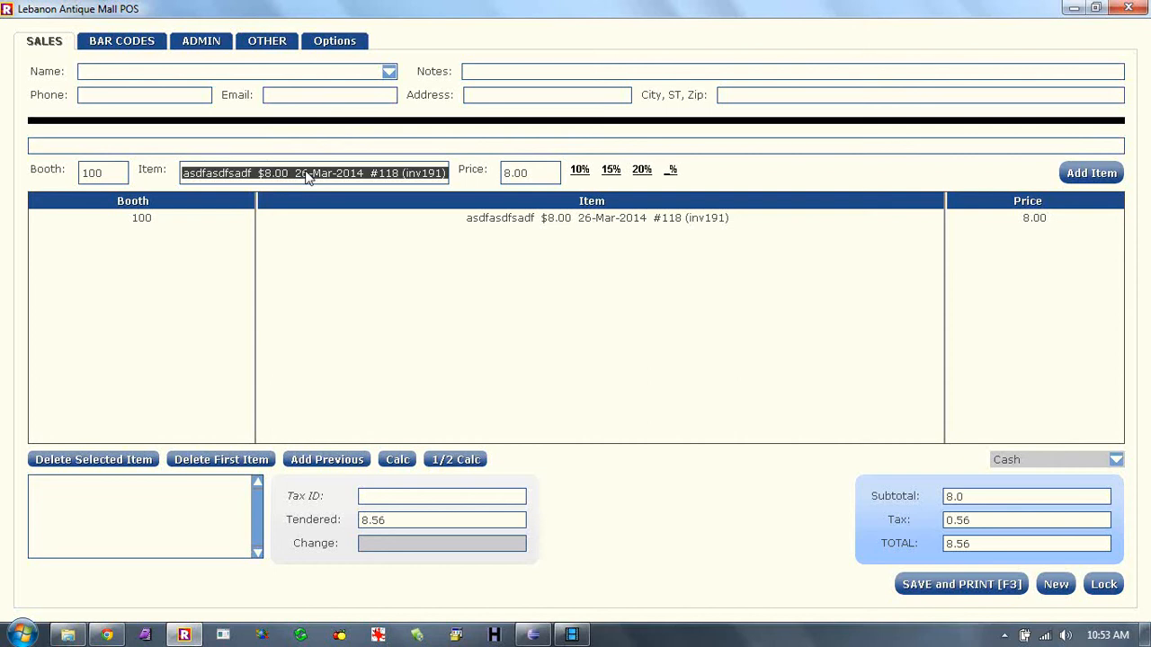
click(304, 176)
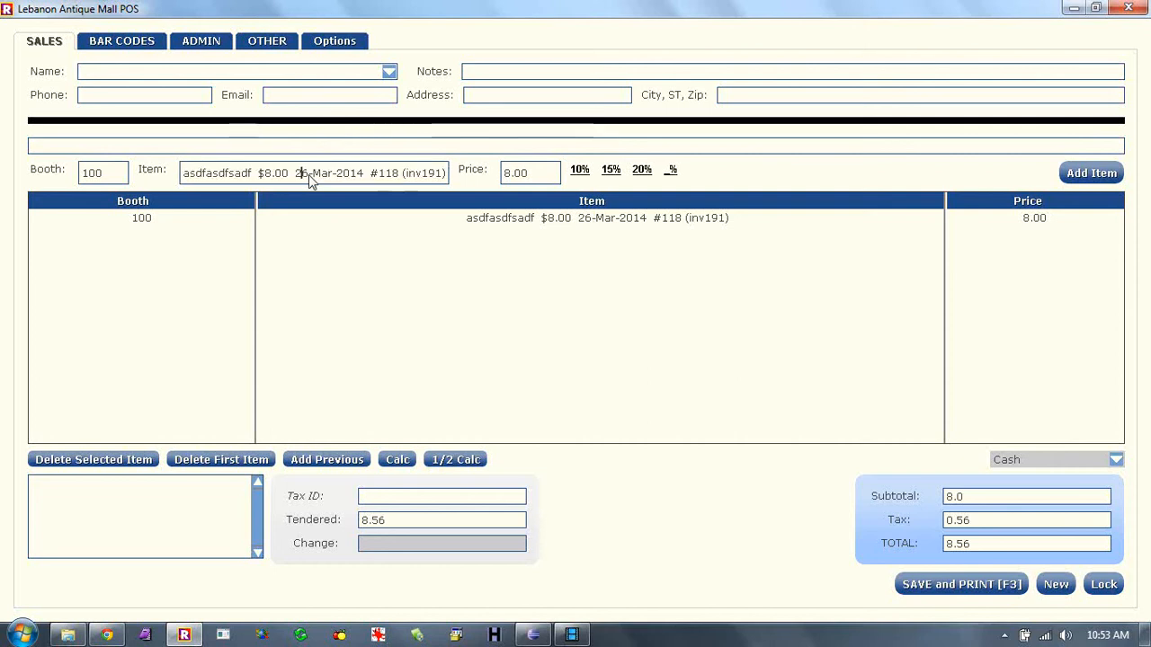
click(297, 174)
text(inv)
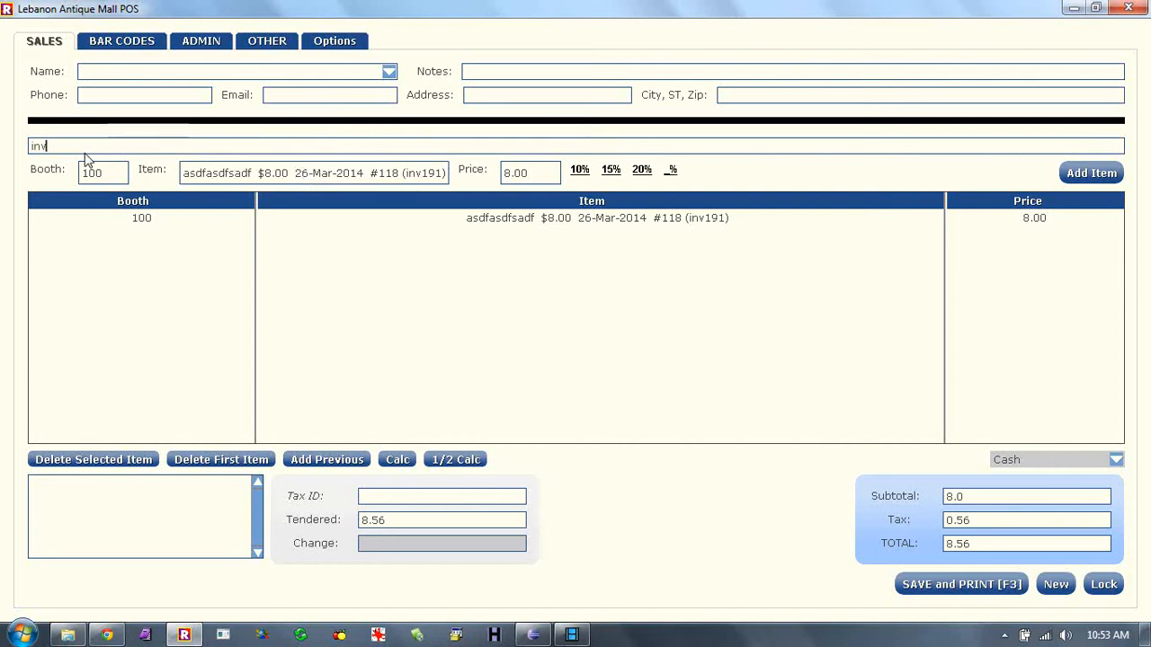
text(6)
key(Return)
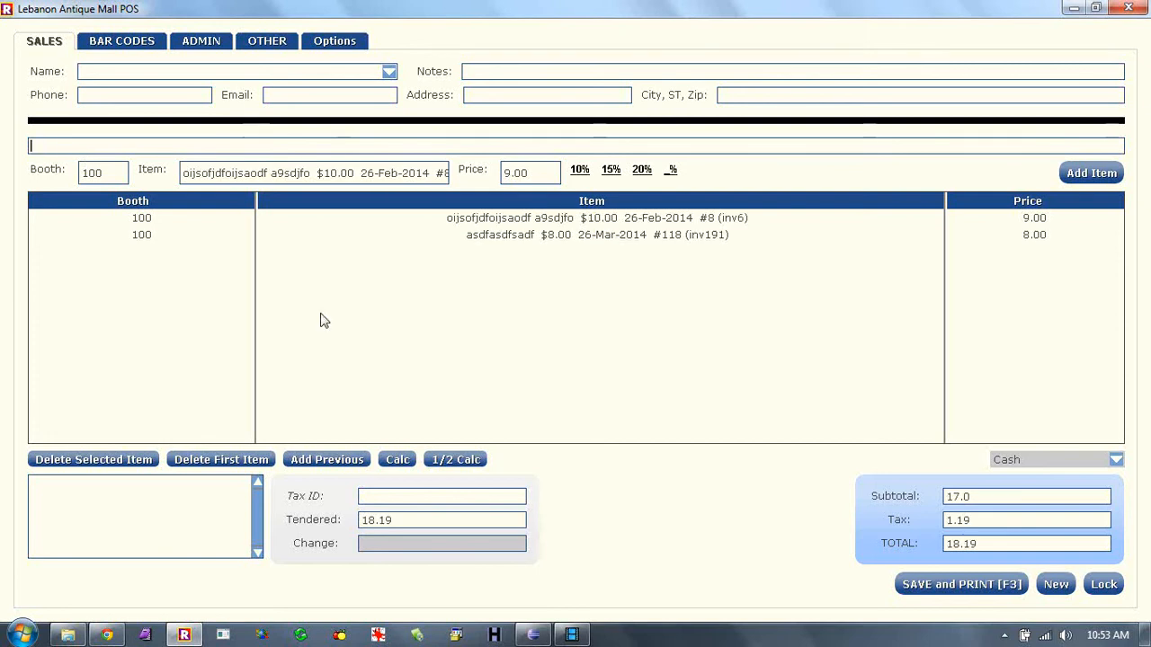
- Check the inv6 line's description and 9.00 price, then sort the sale lines by Item
click(391, 171)
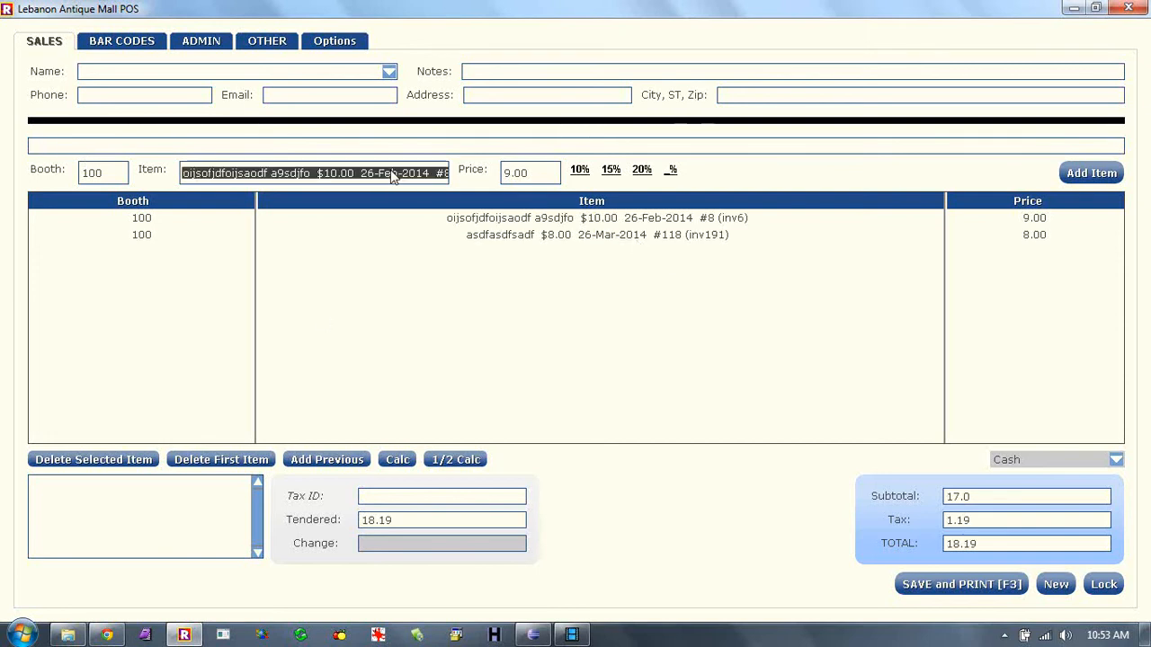
click(372, 172)
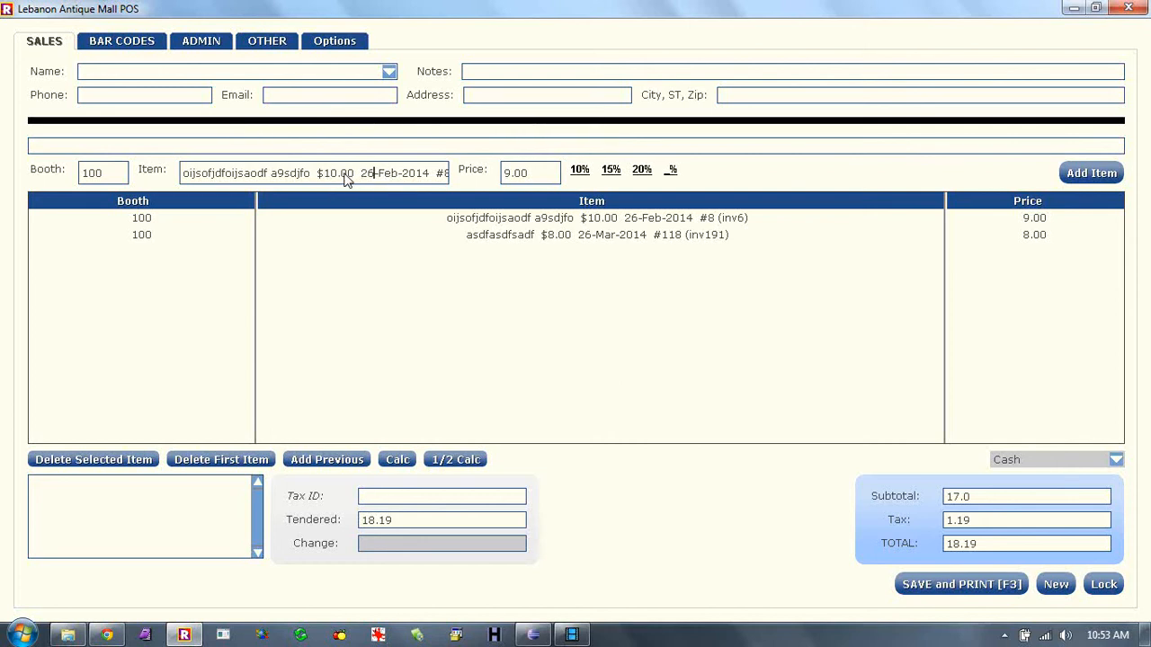
click(517, 172)
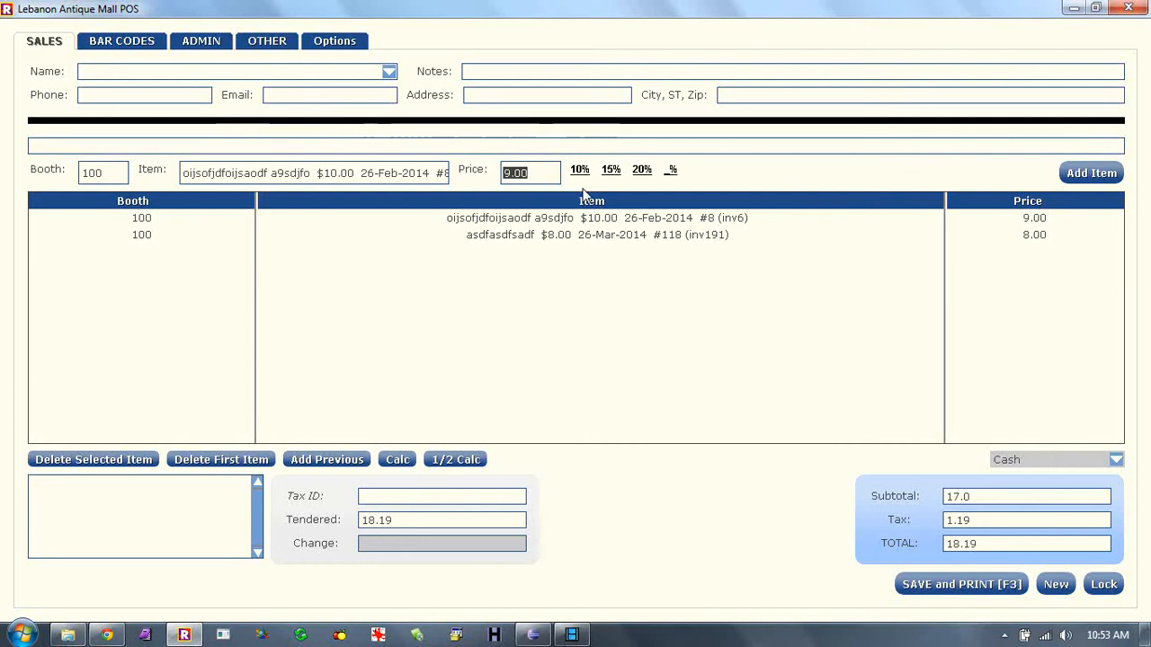
click(417, 173)
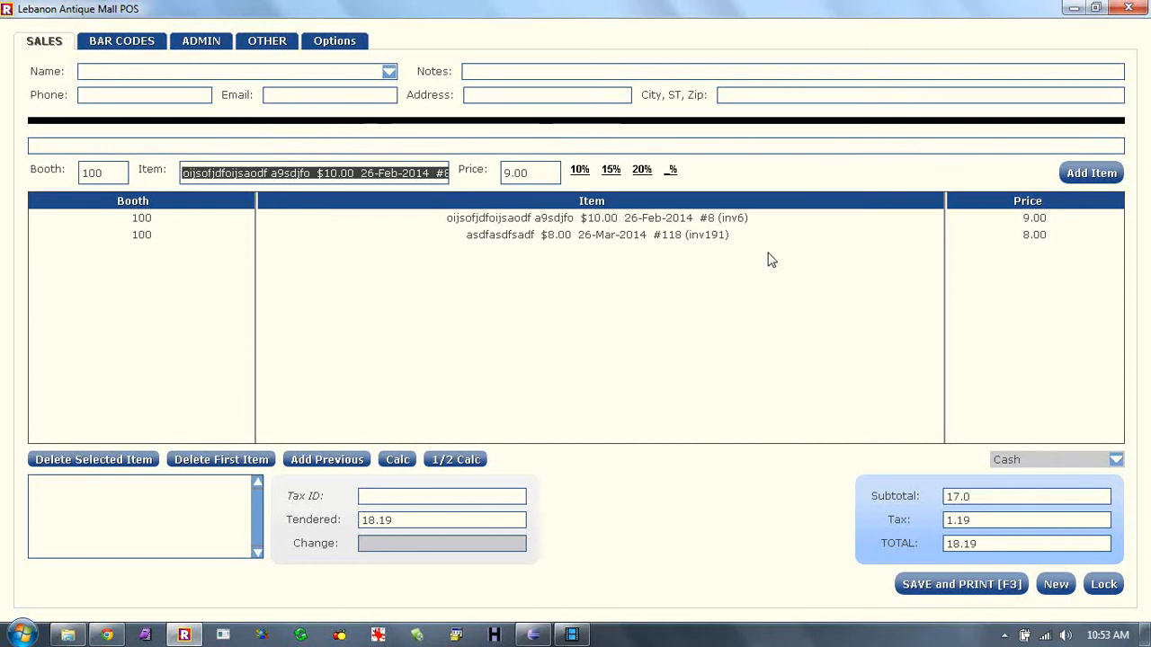
click(537, 176)
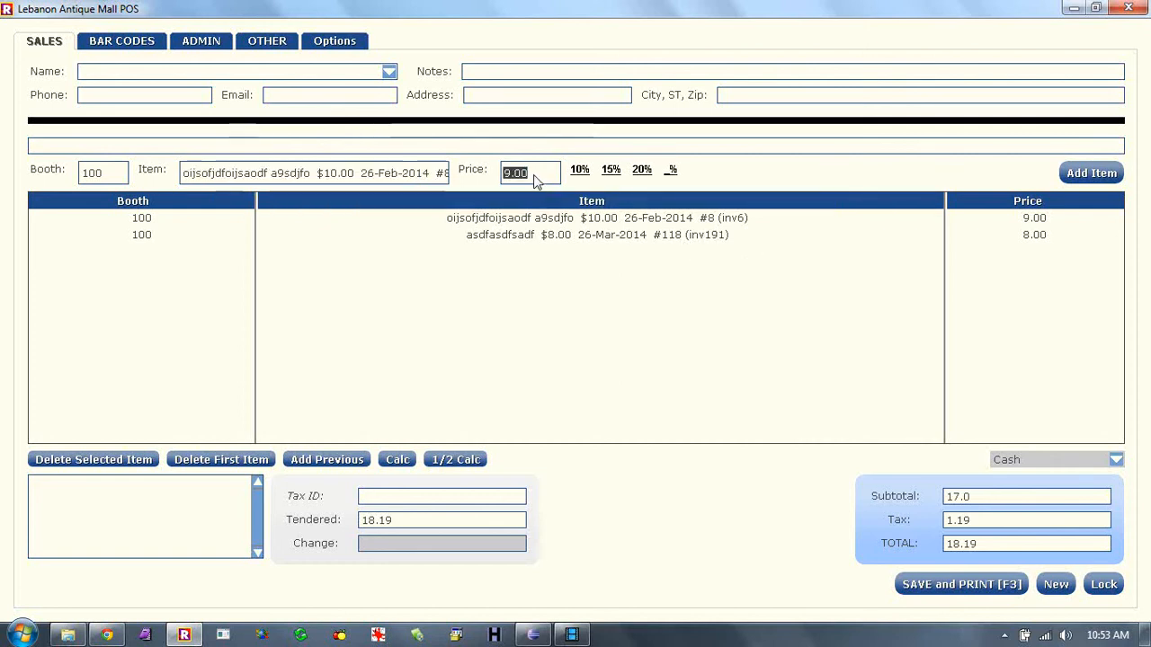
click(640, 207)
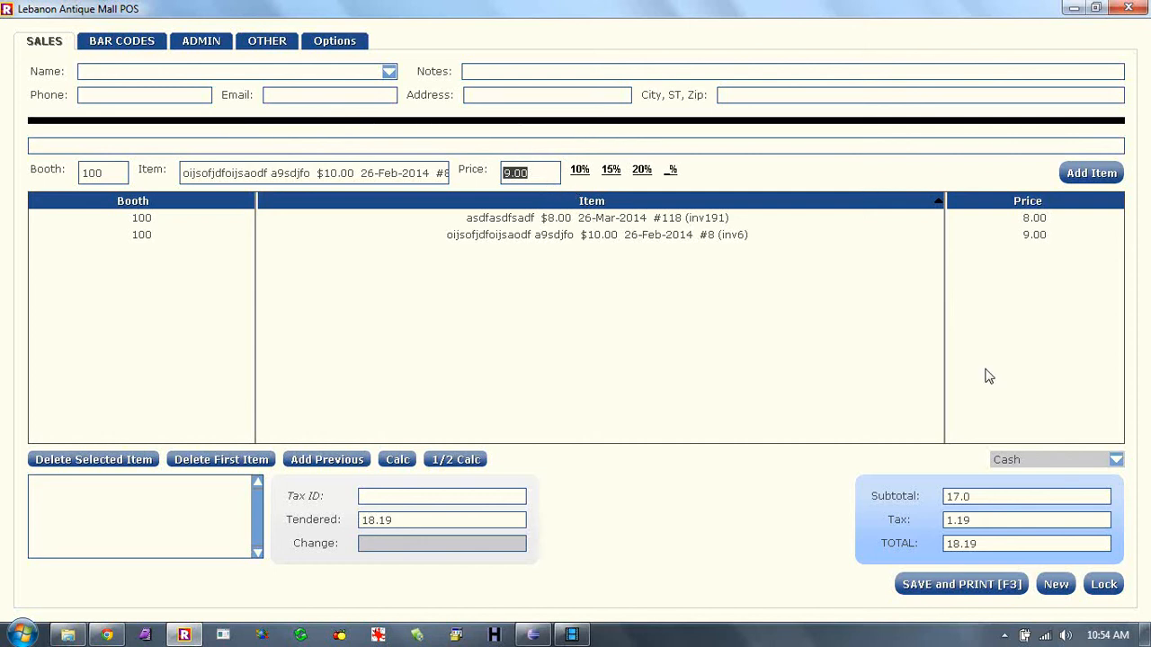
- Attach the first saved customer from the Name list to the sale
click(545, 176)
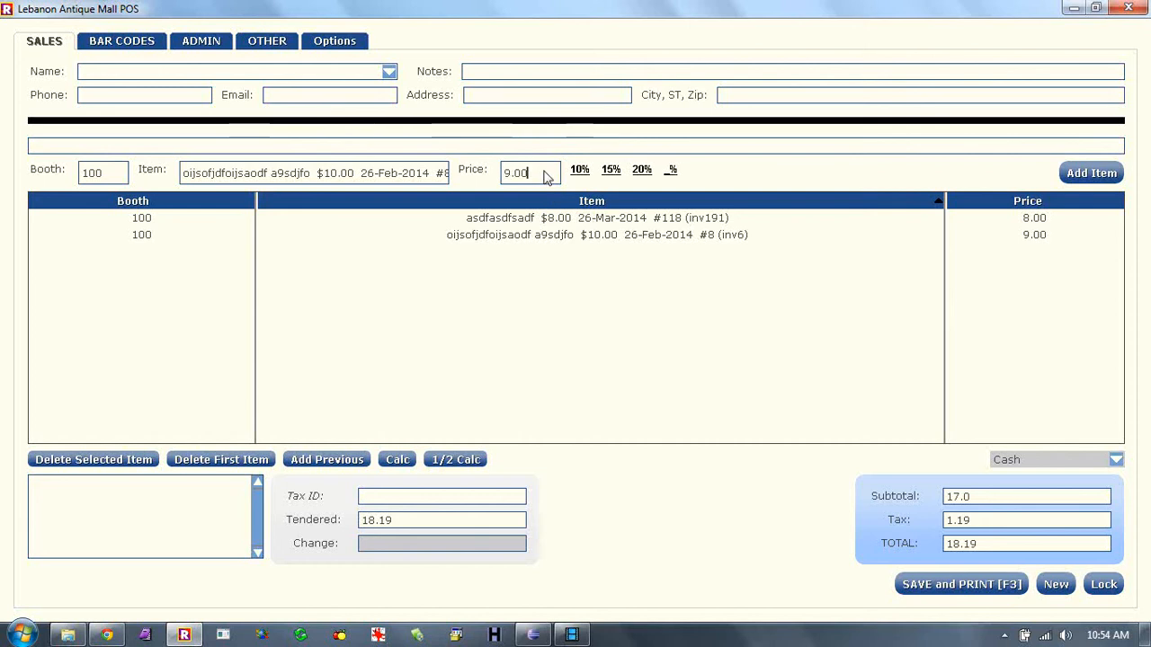
click(388, 73)
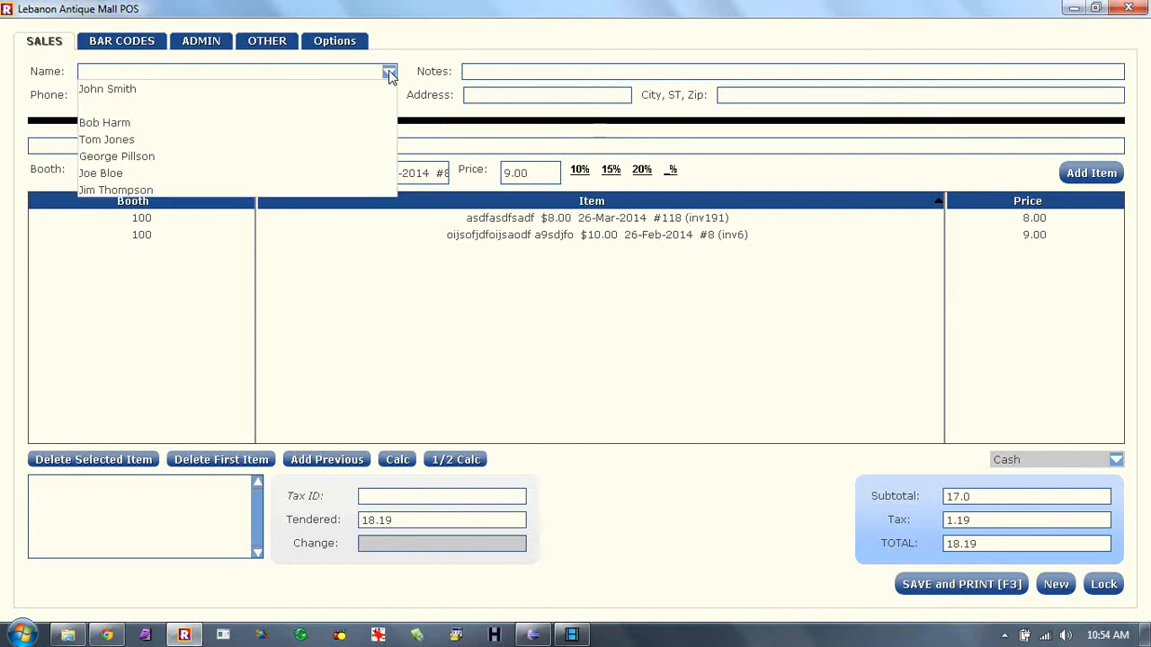
click(114, 90)
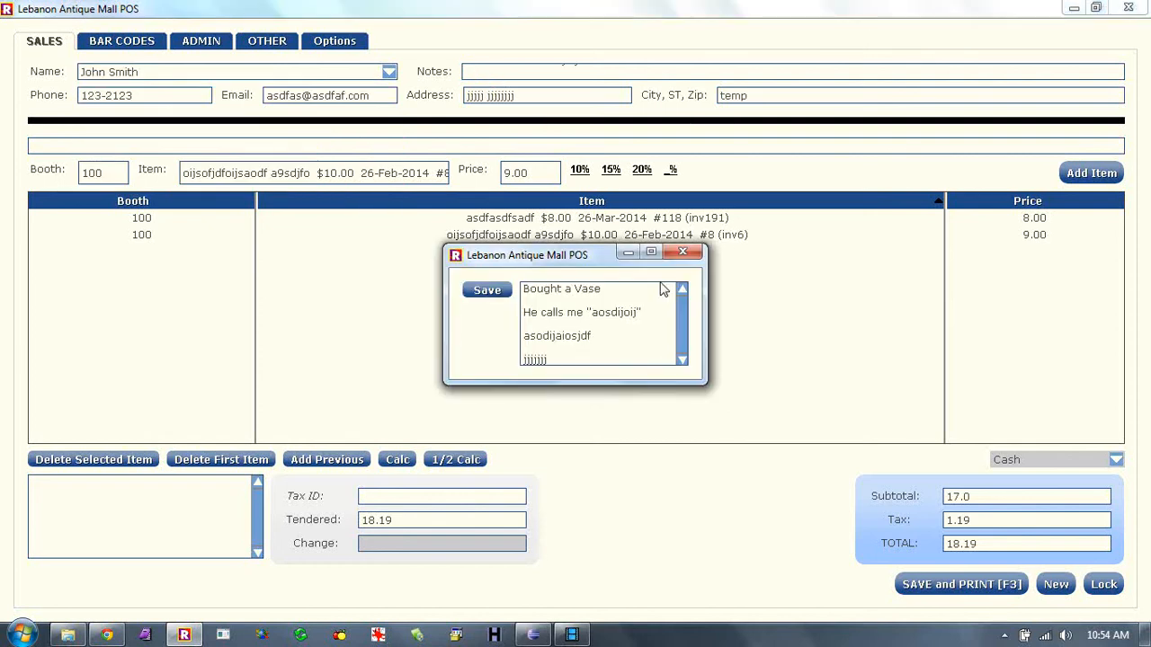
- Add 'osdjifoisdf' to the customer's notes in the maximized window and save them
click(651, 252)
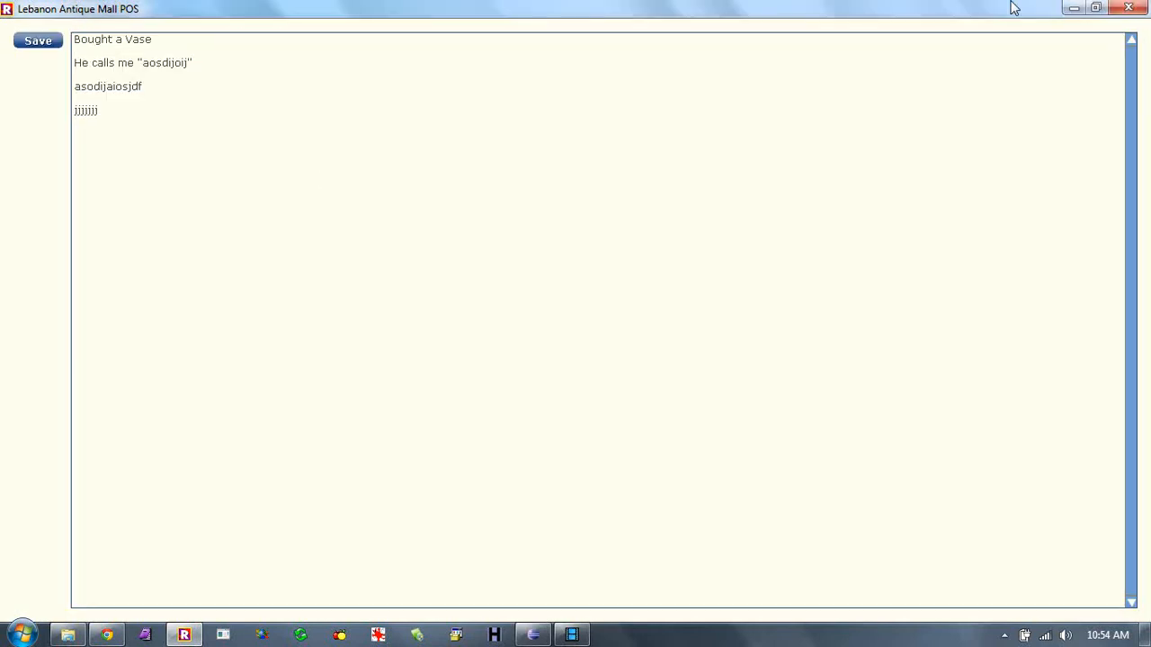
text(osdjifoisdf)
click(47, 39)
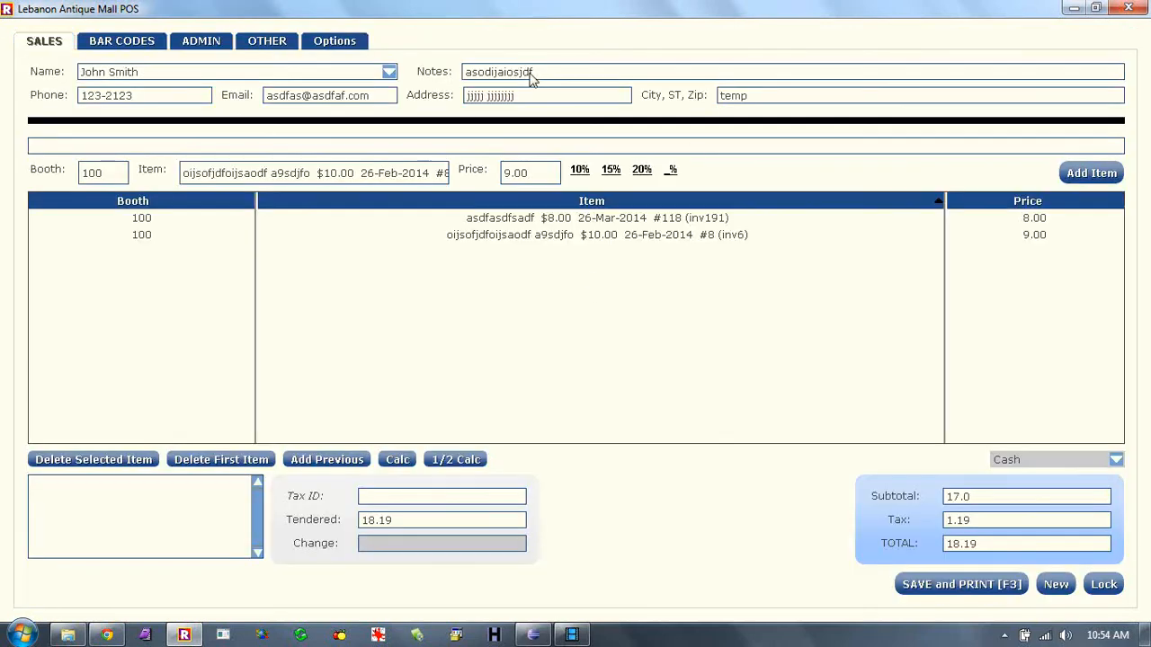
click(529, 73)
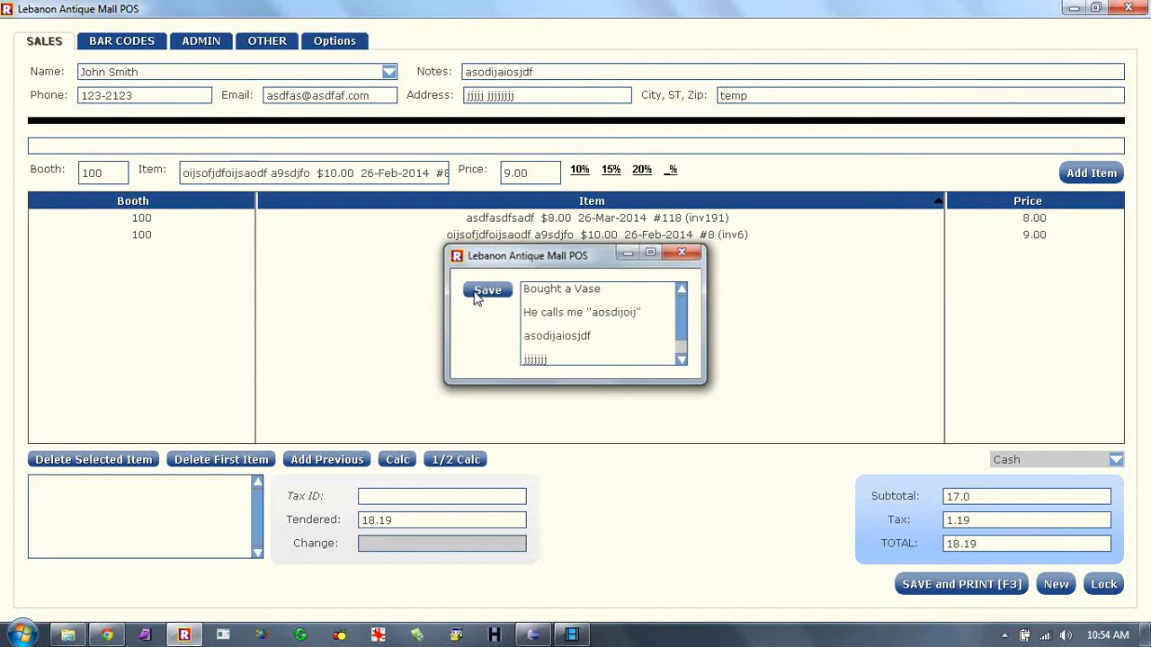
click(479, 293)
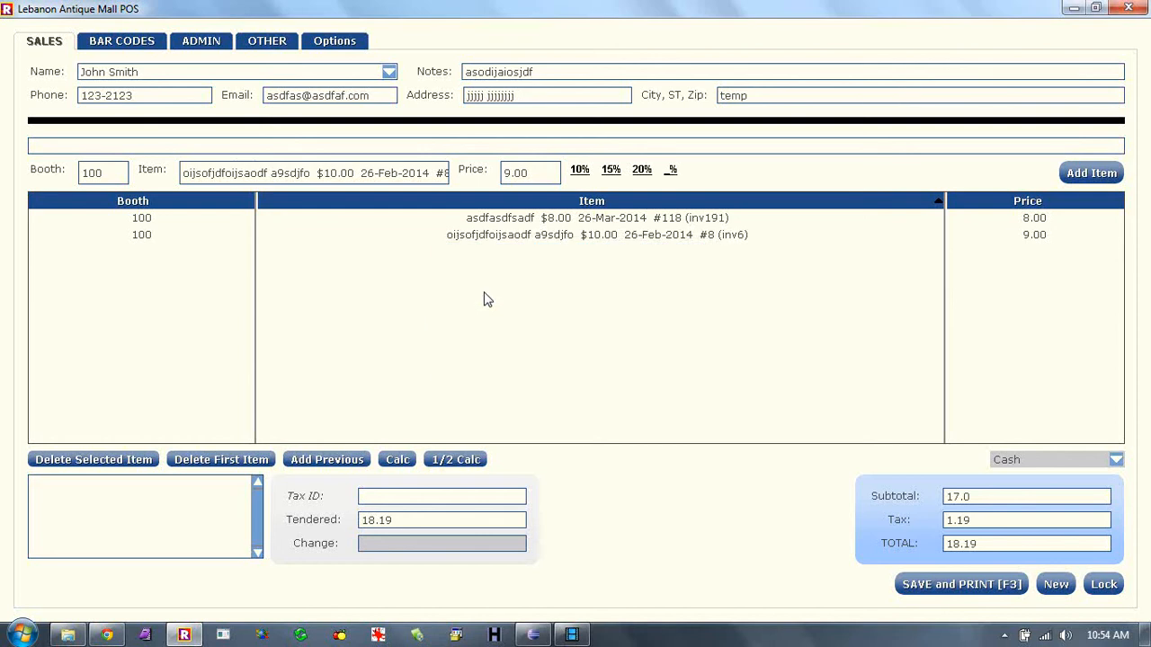
- Save the 18.19 sale, close its receipt tab in Chrome, and return to the POS
click(935, 590)
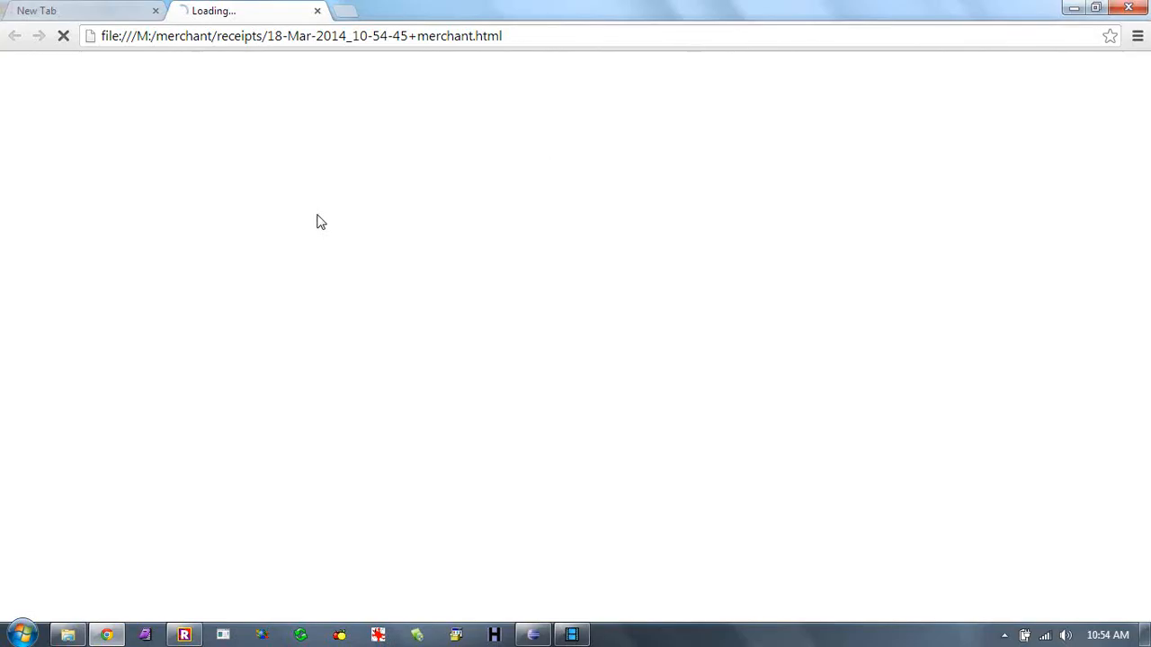
click(317, 11)
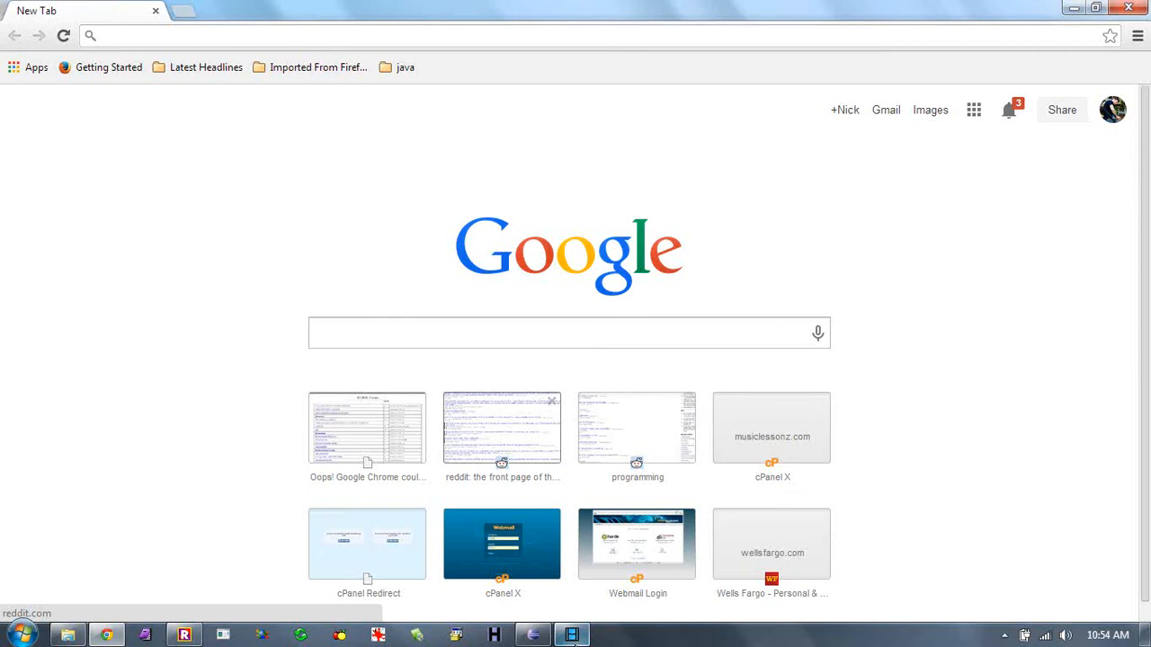
click(184, 635)
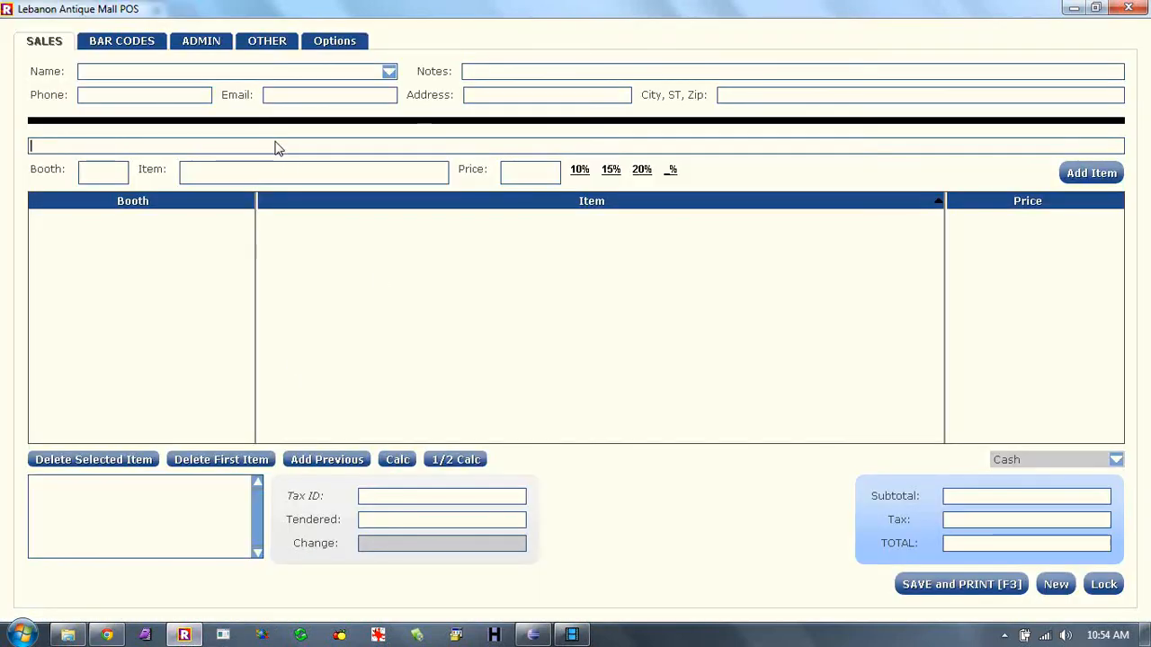
- Add a hand-entered booth 100 item at 9.99 to the sale for a 10.69 total, then switch to ADMIN
click(89, 180)
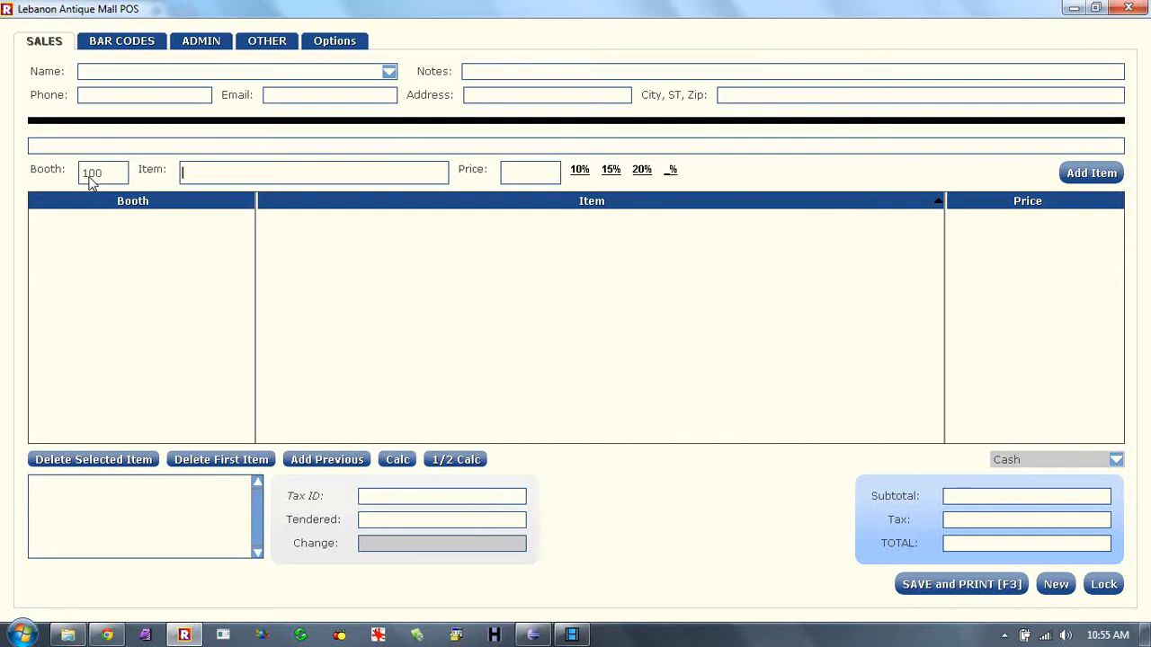
text(sodznsdfnasdf szdoiijszdf)
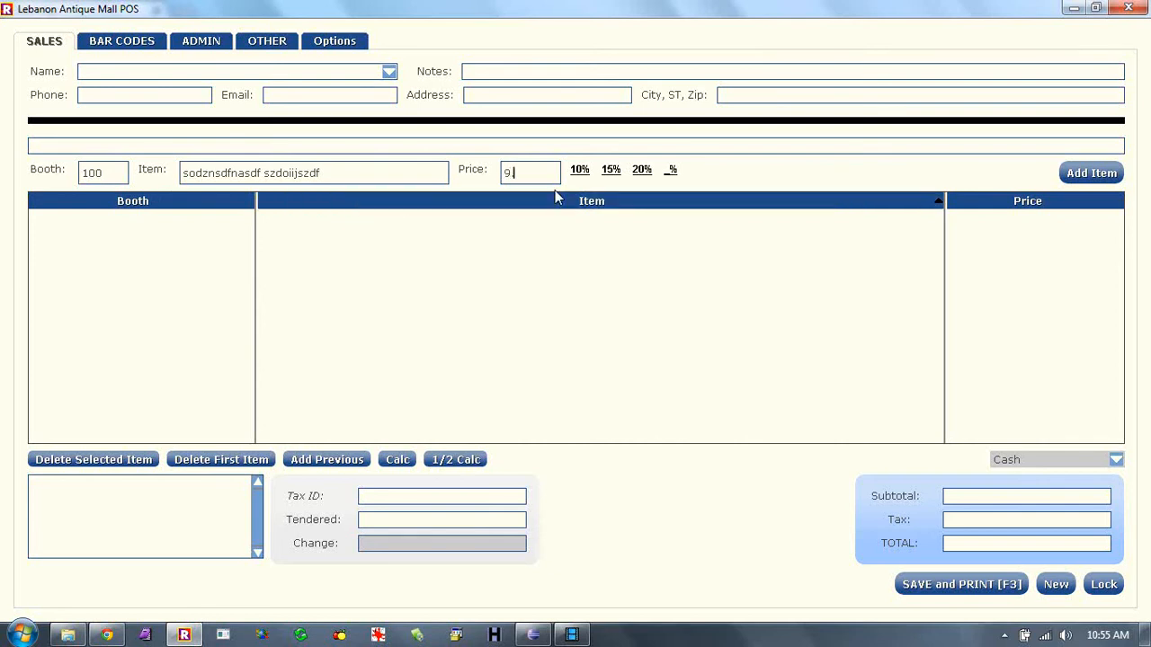
key(Return)
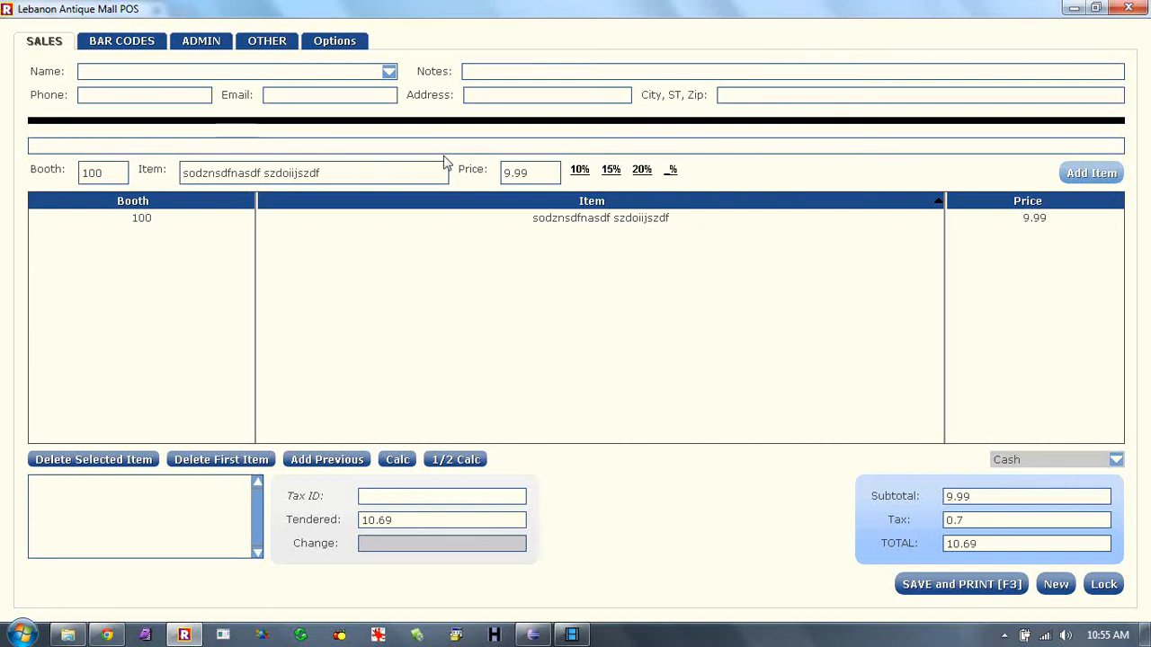
click(316, 174)
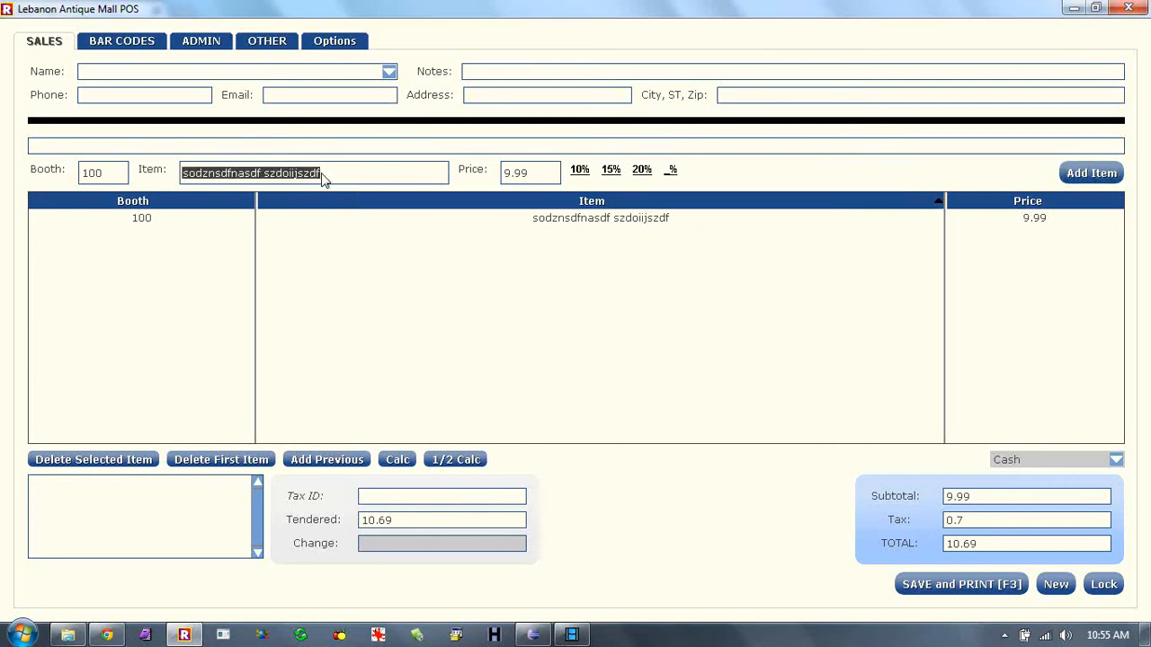
click(186, 42)
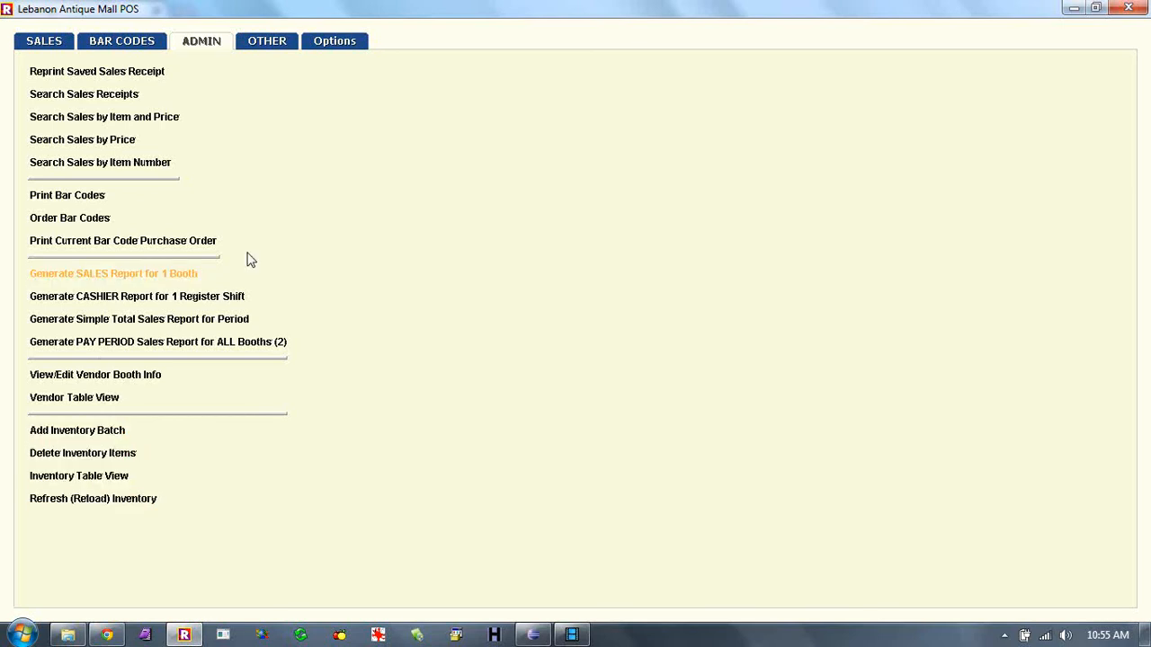
- Search inventory by date from 12 March 2014 and review the 51 matches
click(267, 49)
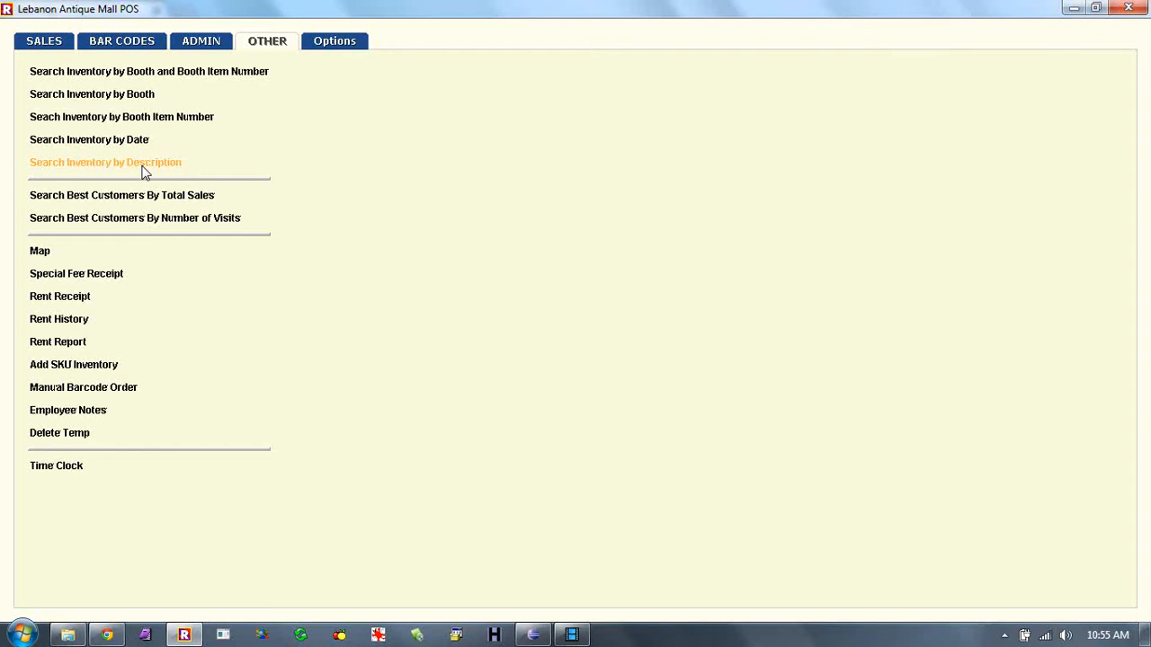
click(117, 141)
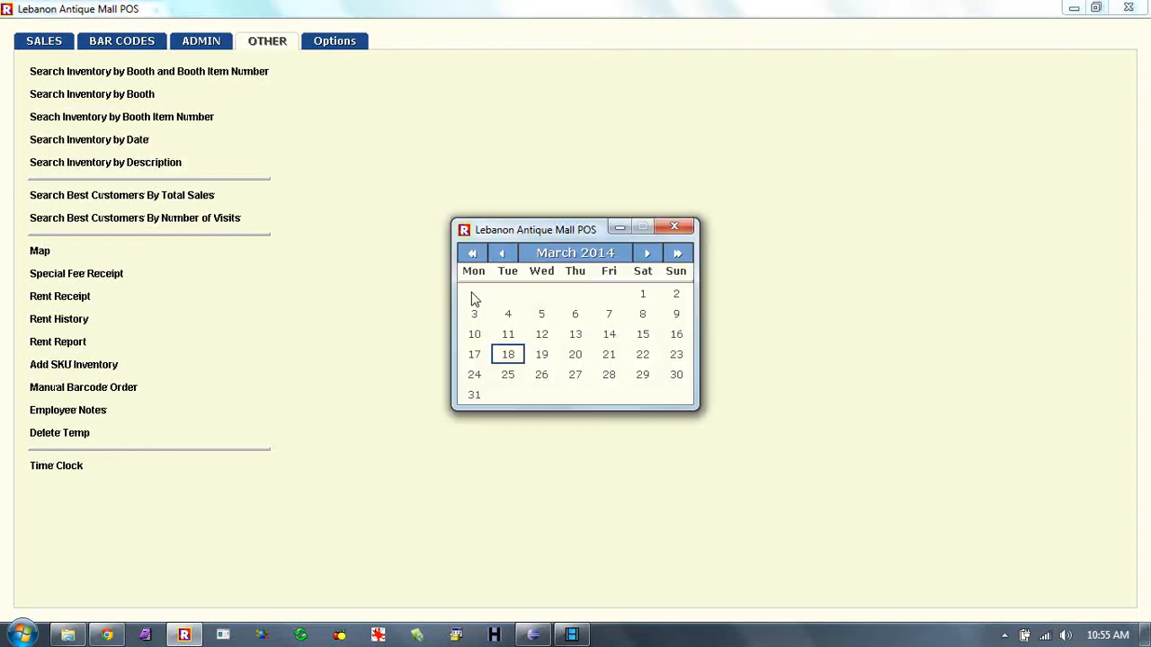
click(542, 335)
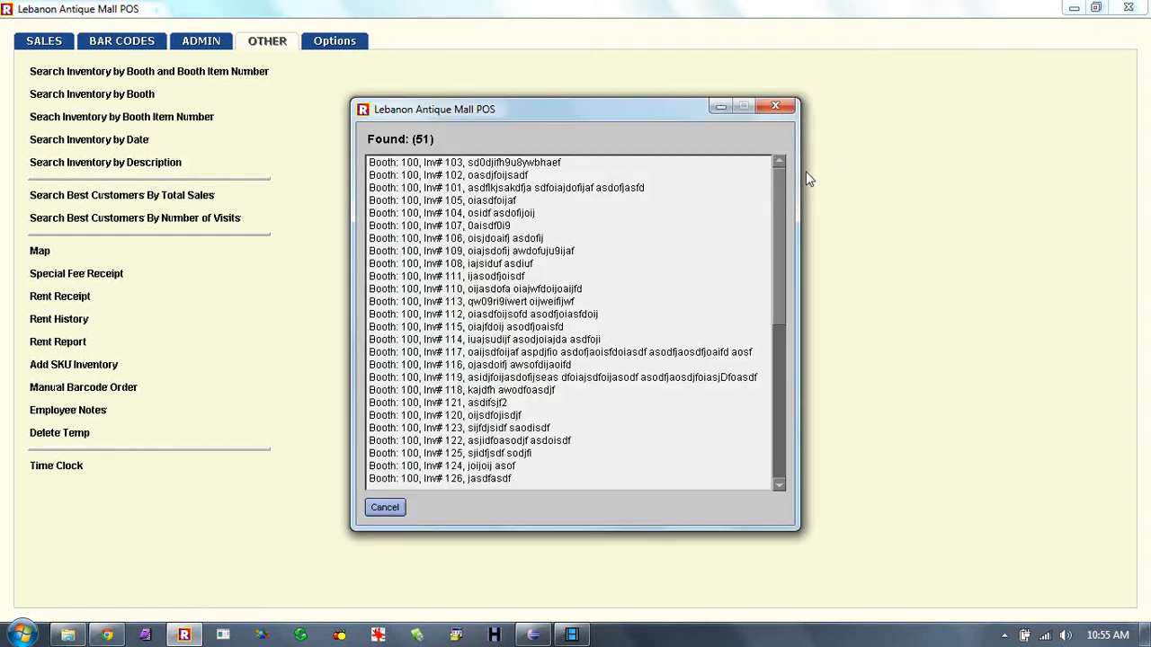
drag(780, 203, 778, 431)
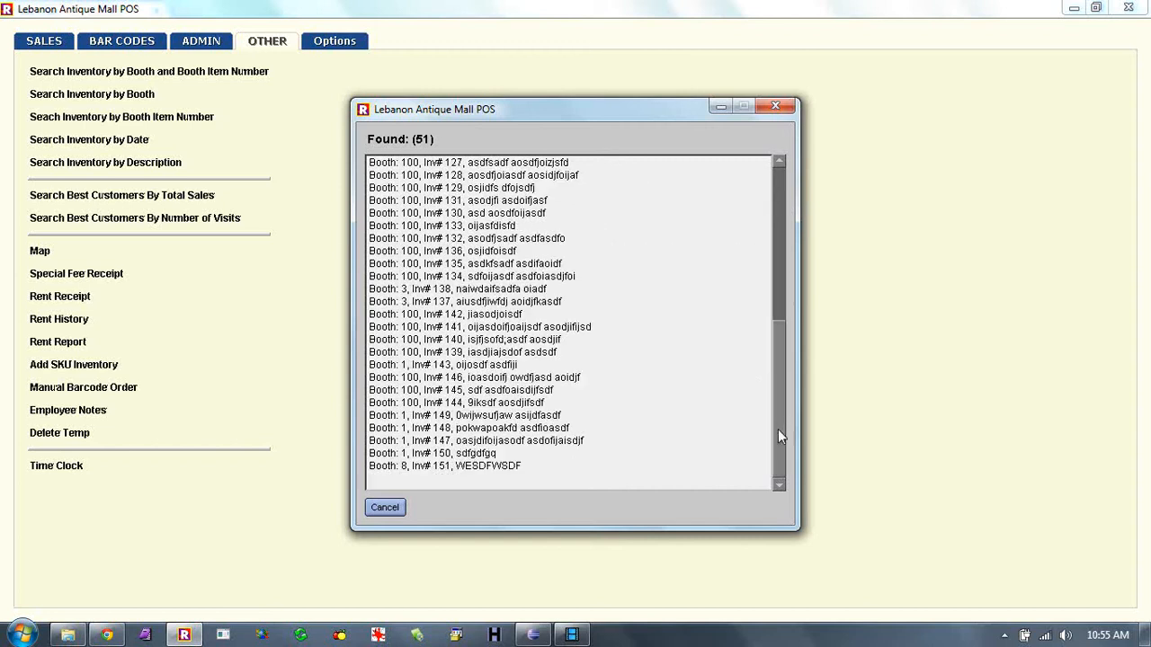
drag(769, 322, 764, 180)
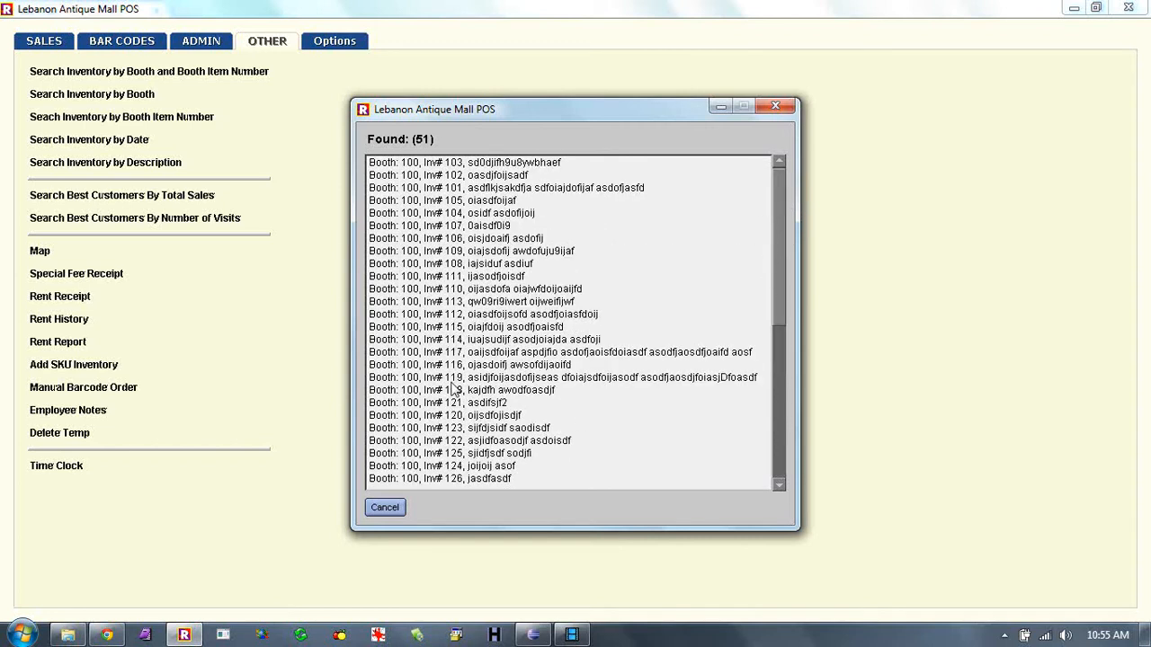
click(386, 508)
- Search inventory by the description 'a' and review the 130 matching items
click(116, 166)
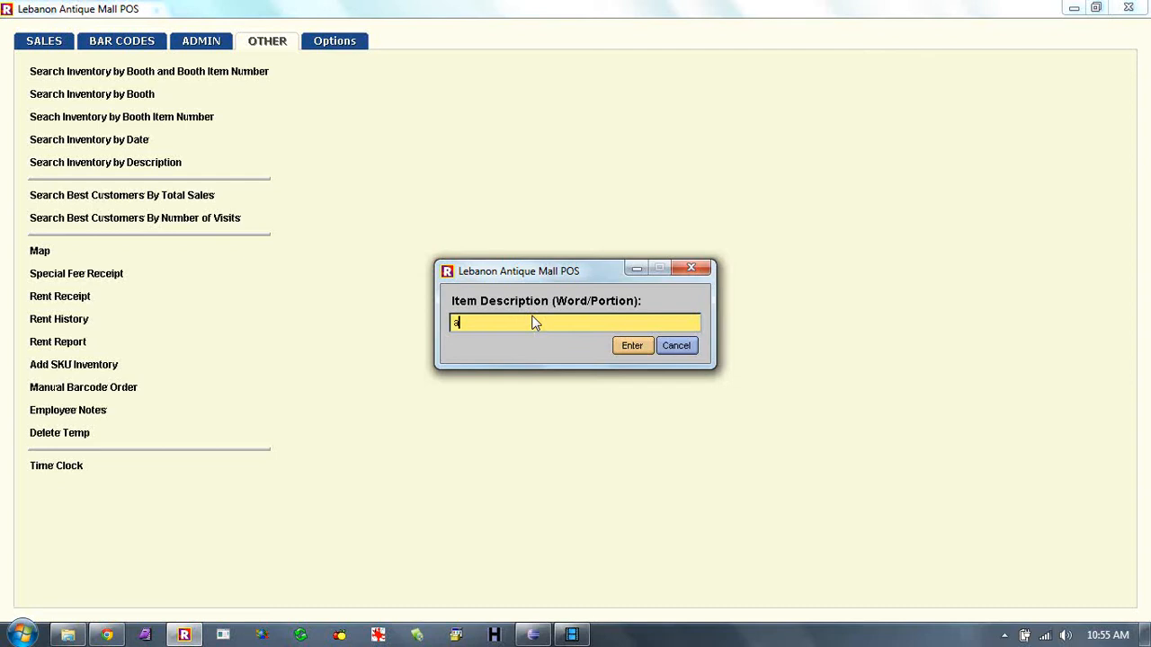
key(Return)
drag(781, 189, 778, 456)
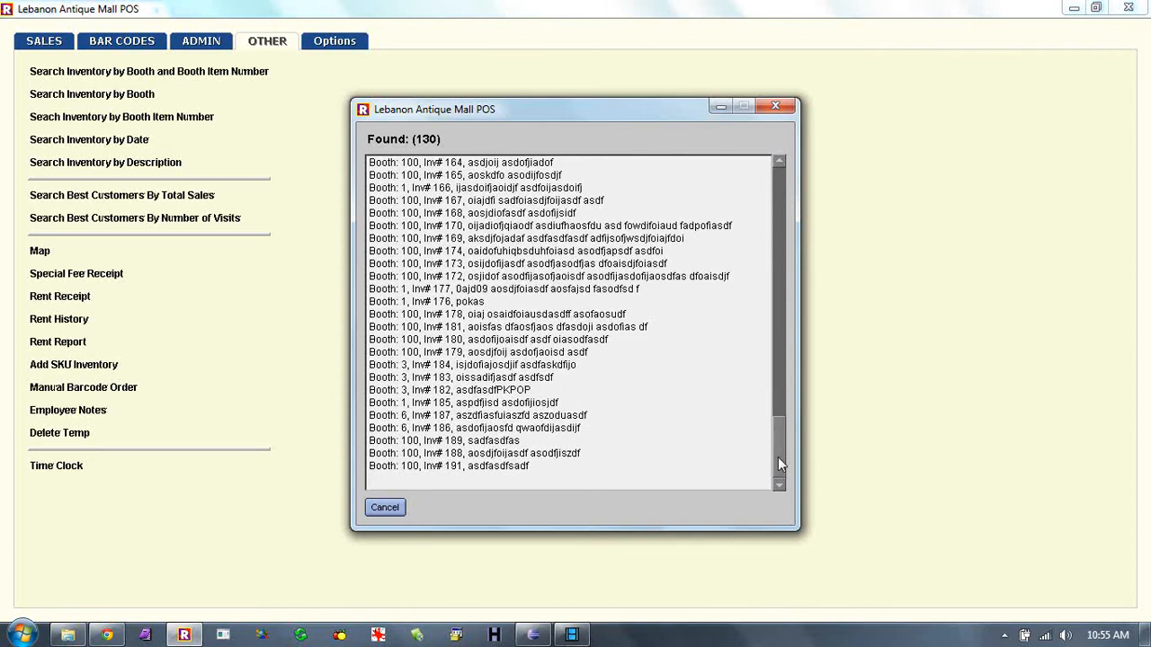
click(385, 508)
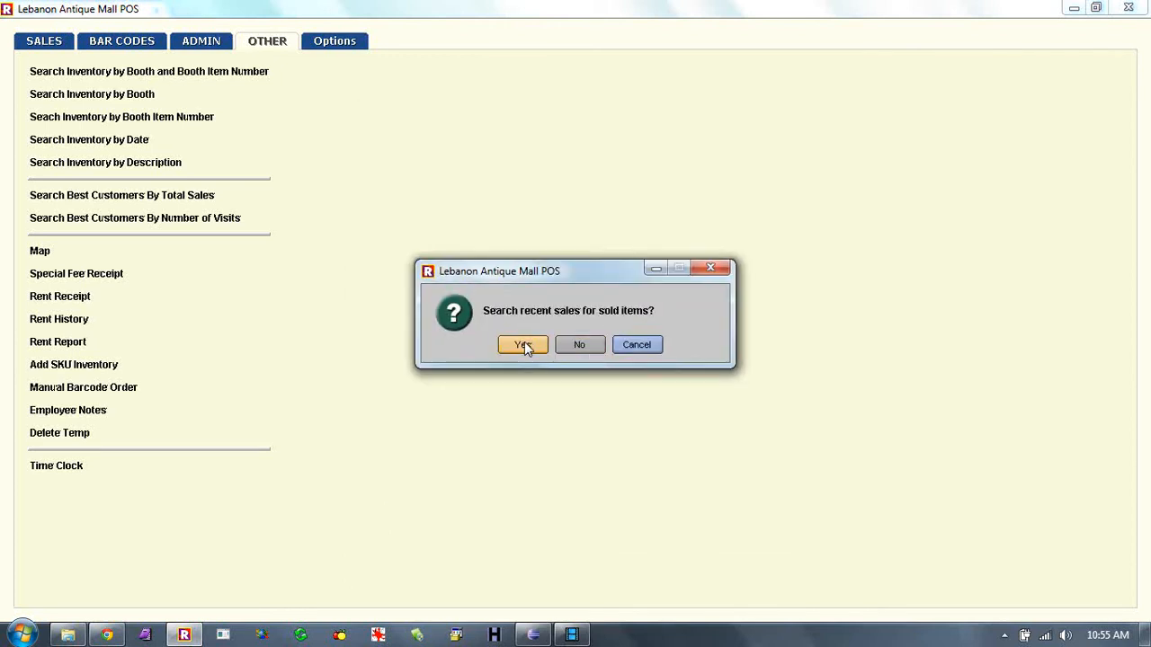
- Search recent sales over a January 2014 date range, 12:01am to 23:59:59
click(524, 346)
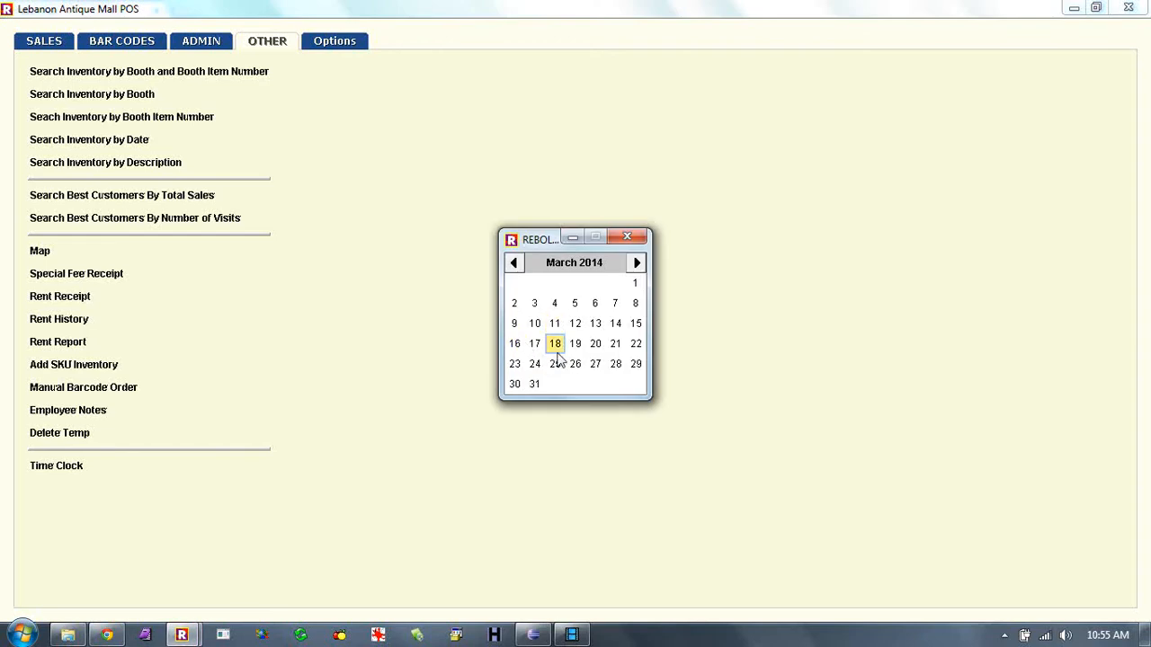
click(514, 263)
click(515, 265)
click(574, 283)
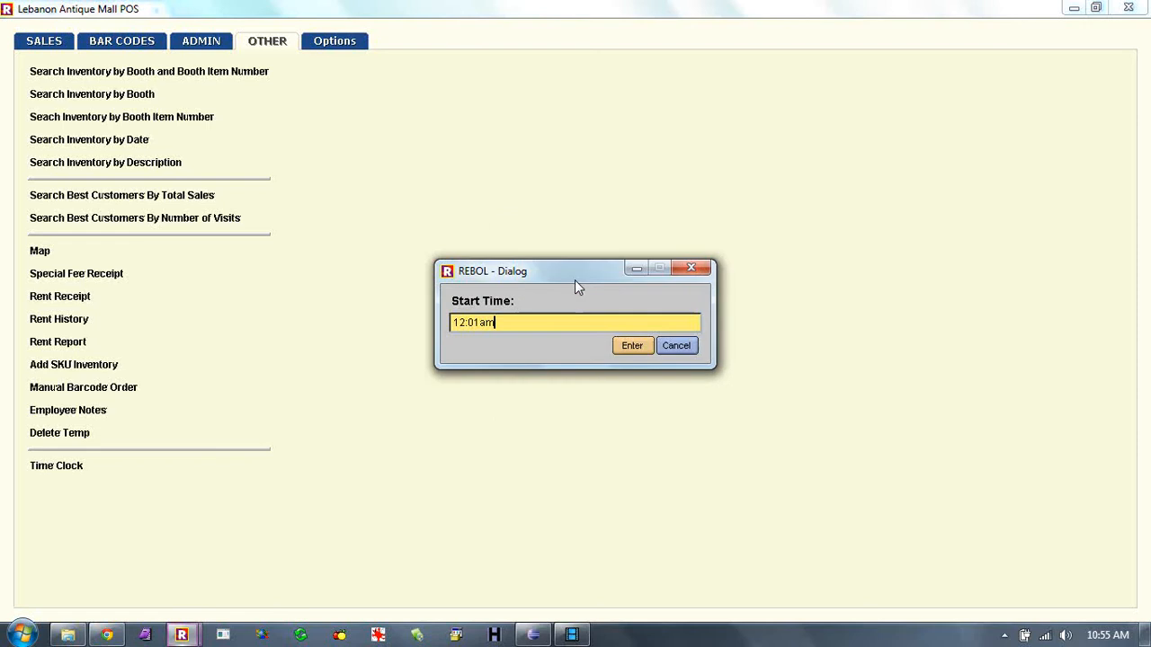
click(632, 346)
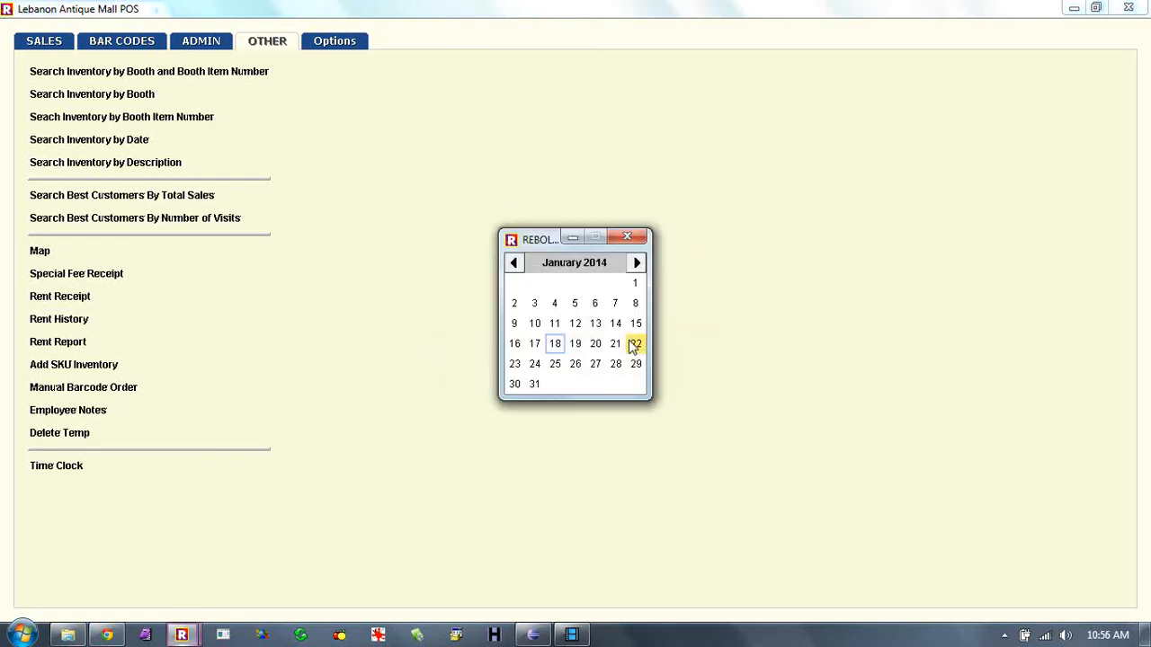
click(534, 344)
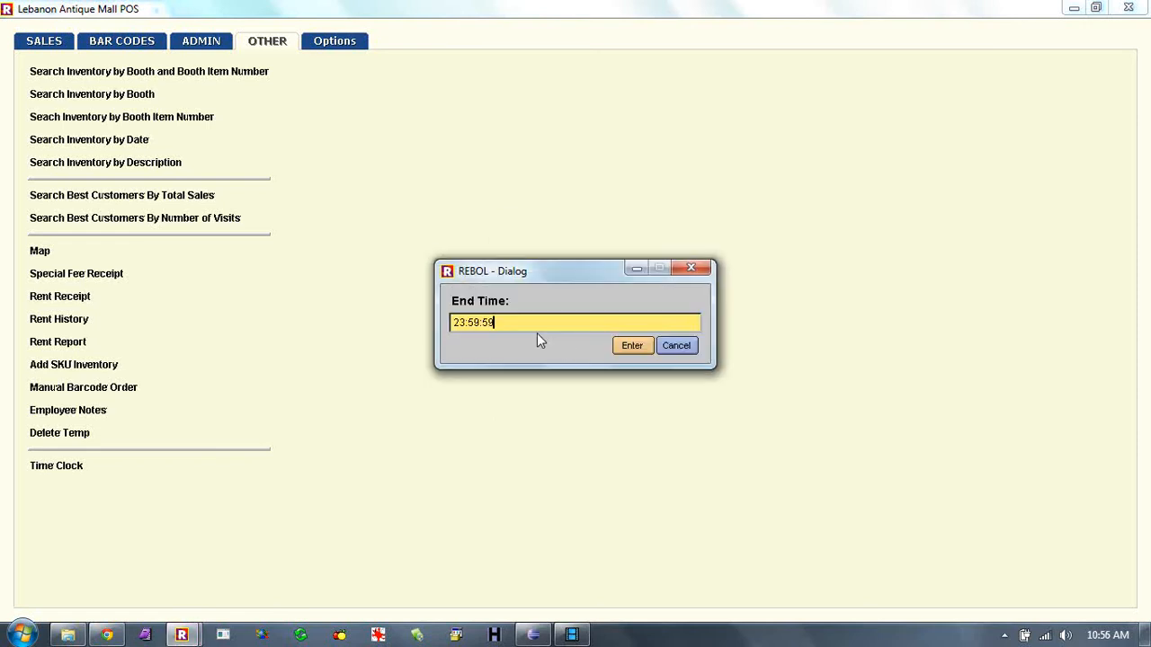
key(Return)
- Find inv6 in the 16-Mar-2014 and 17-Feb-2014 receipts, then stop searching
text(inv6)
key(Return)
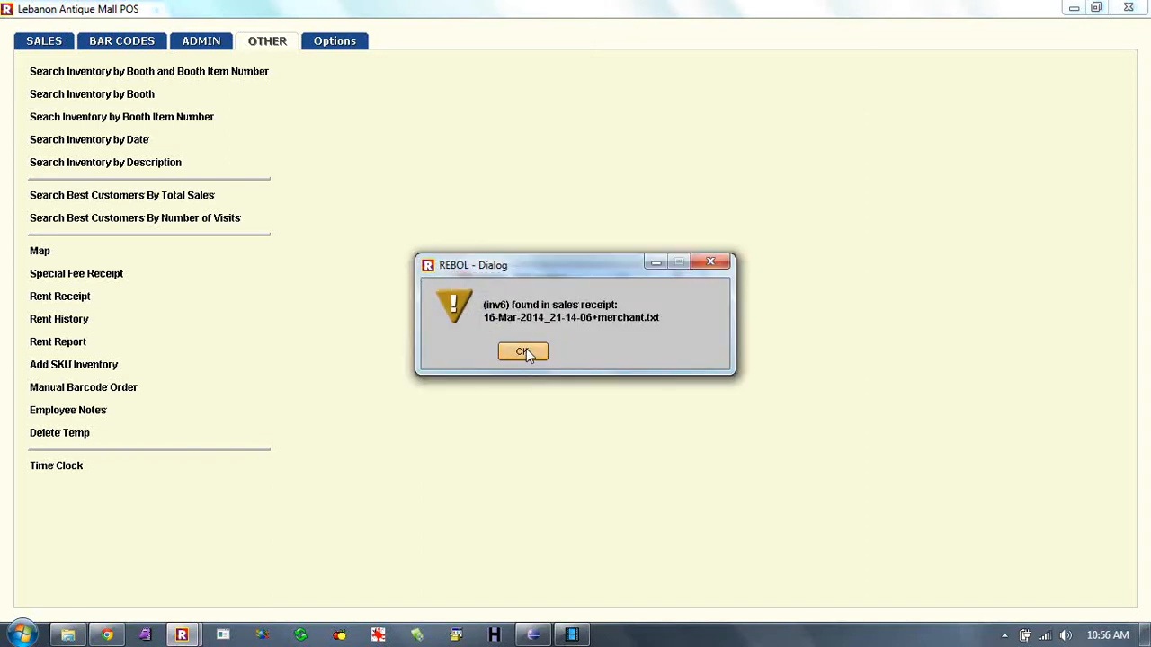
click(522, 351)
click(526, 348)
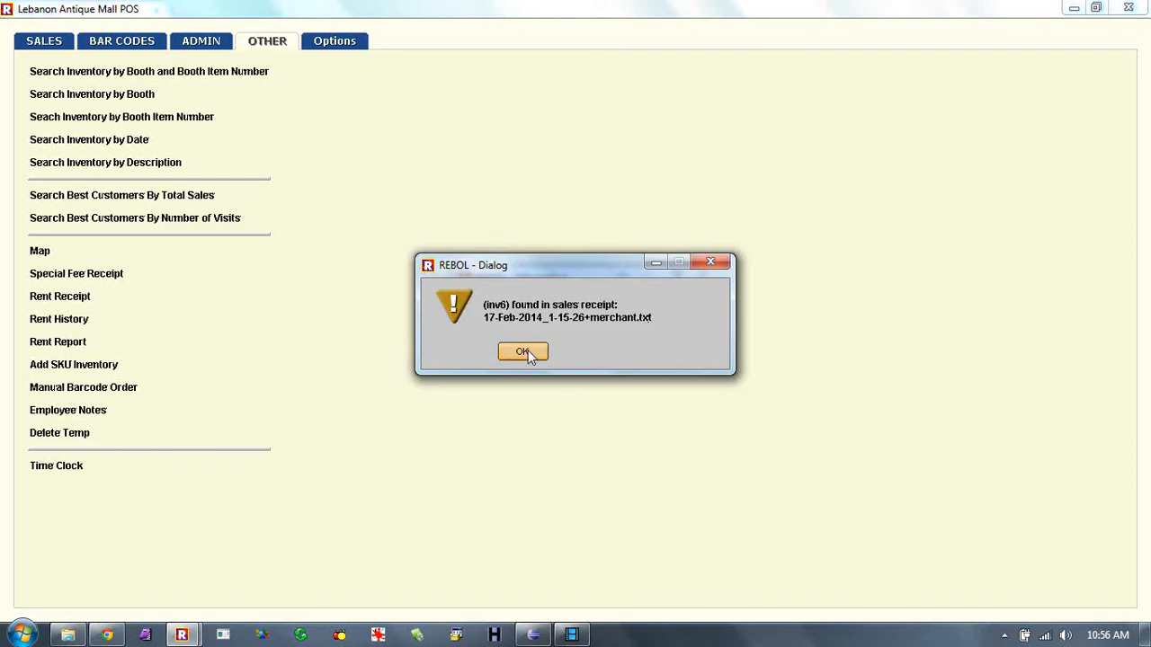
click(528, 353)
click(575, 350)
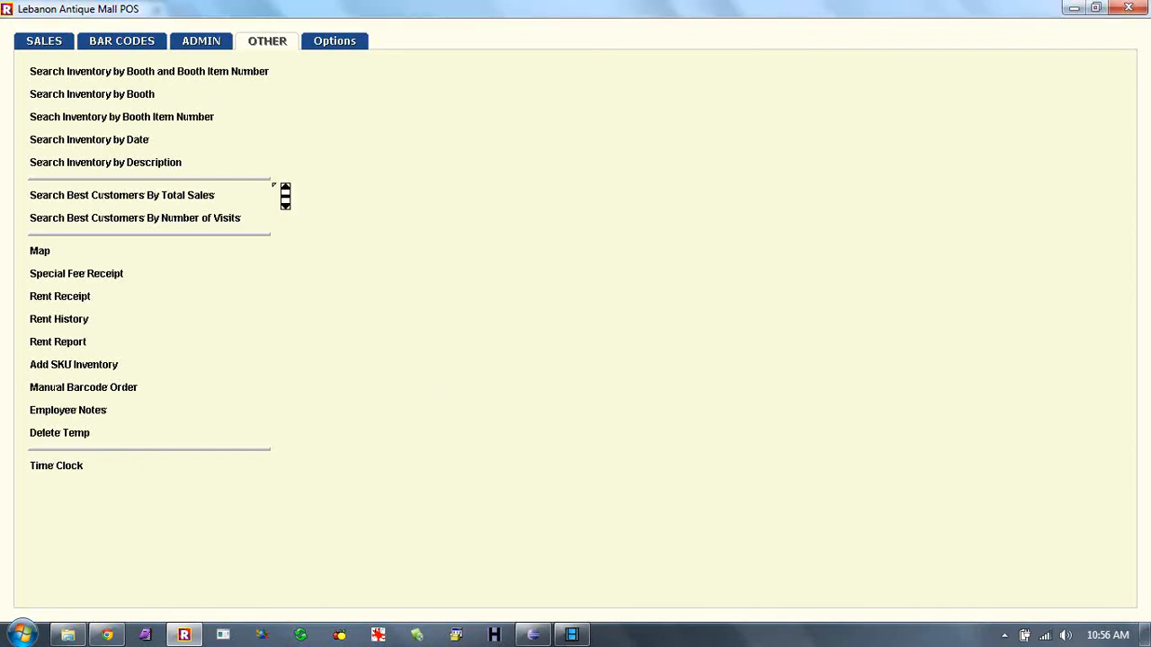
- Run the best-customers-by-total-sales report for 1 Jan–18 Mar 2014, reviewing the $10256.13 total in Notepad
click(212, 199)
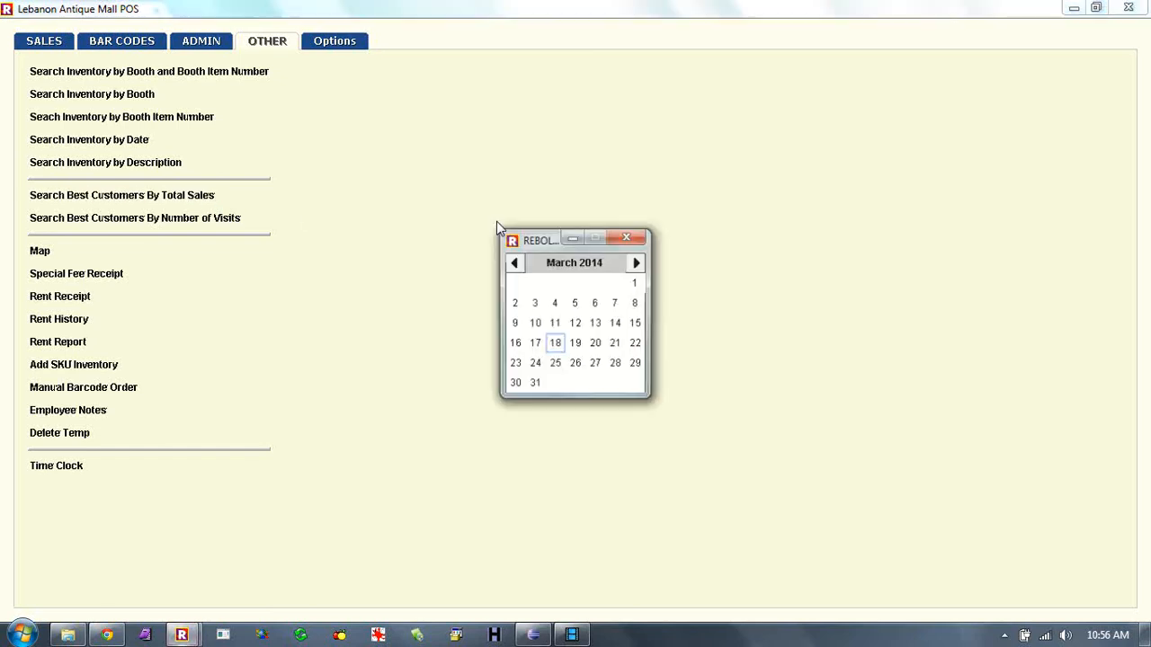
click(515, 265)
click(517, 267)
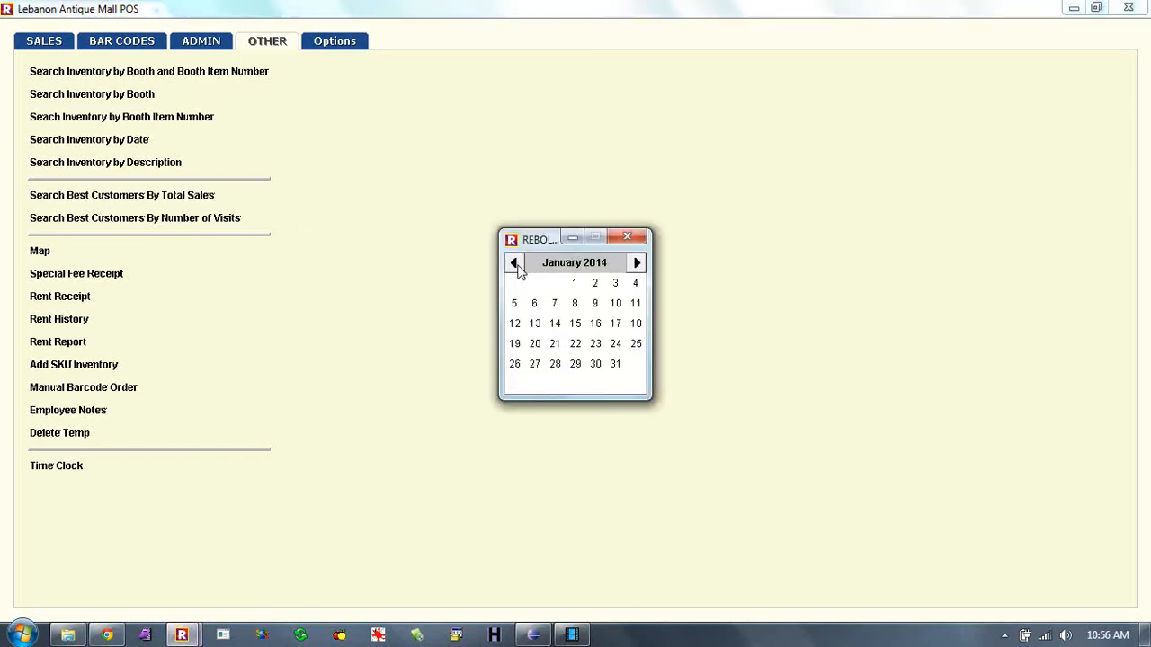
click(575, 282)
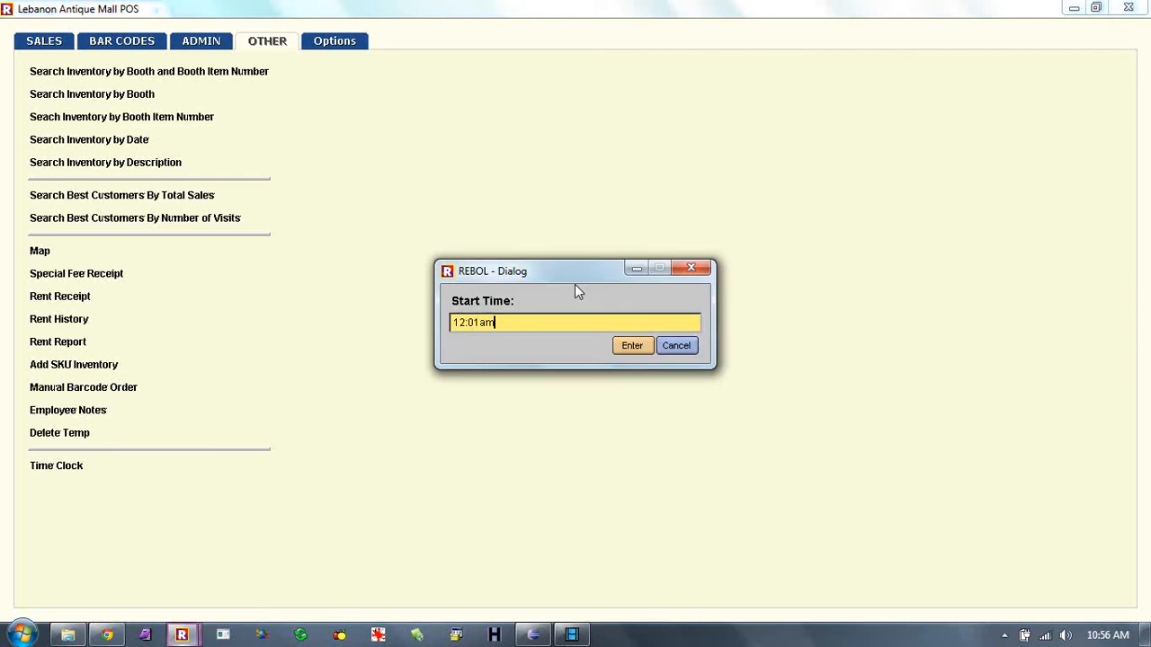
click(621, 346)
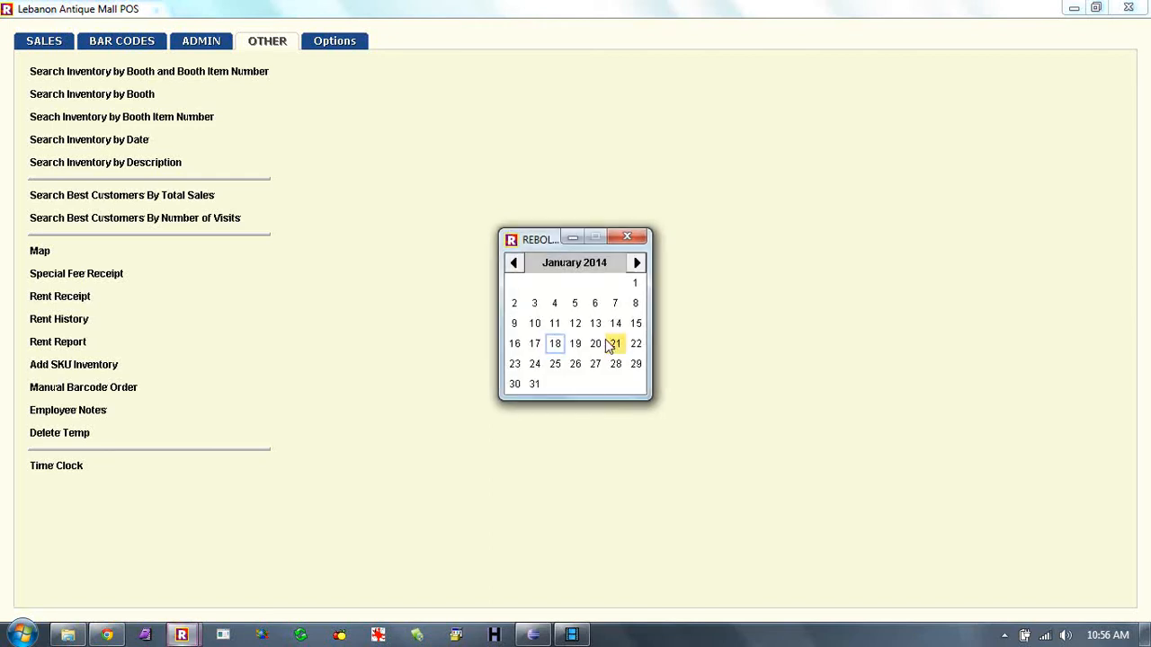
click(555, 345)
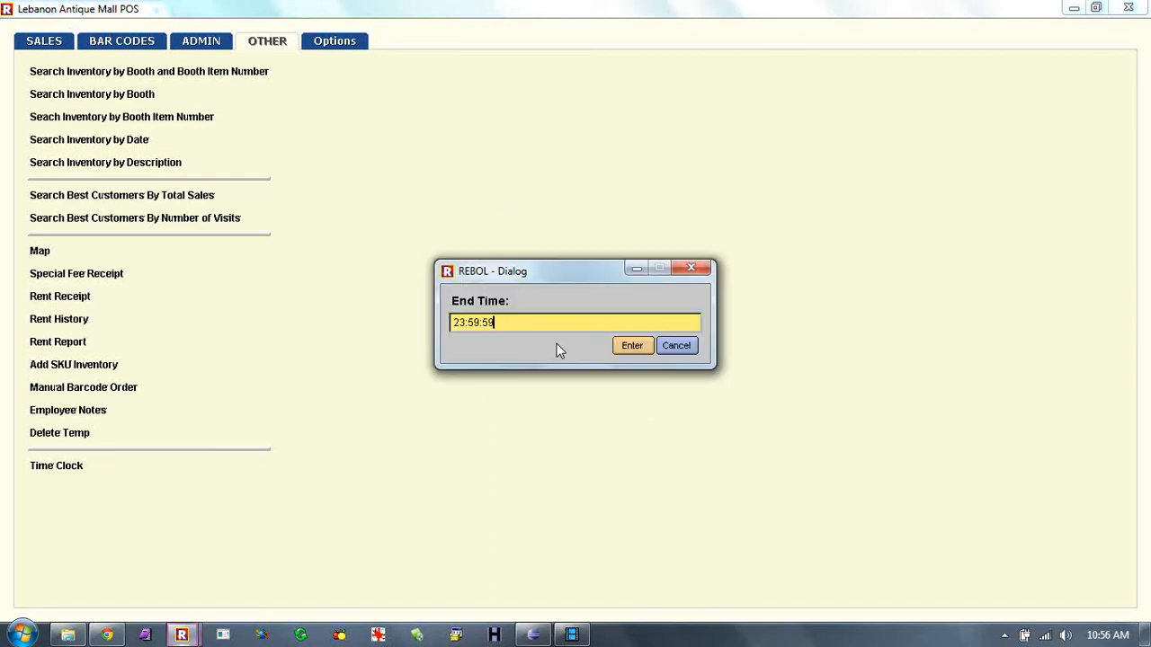
click(641, 344)
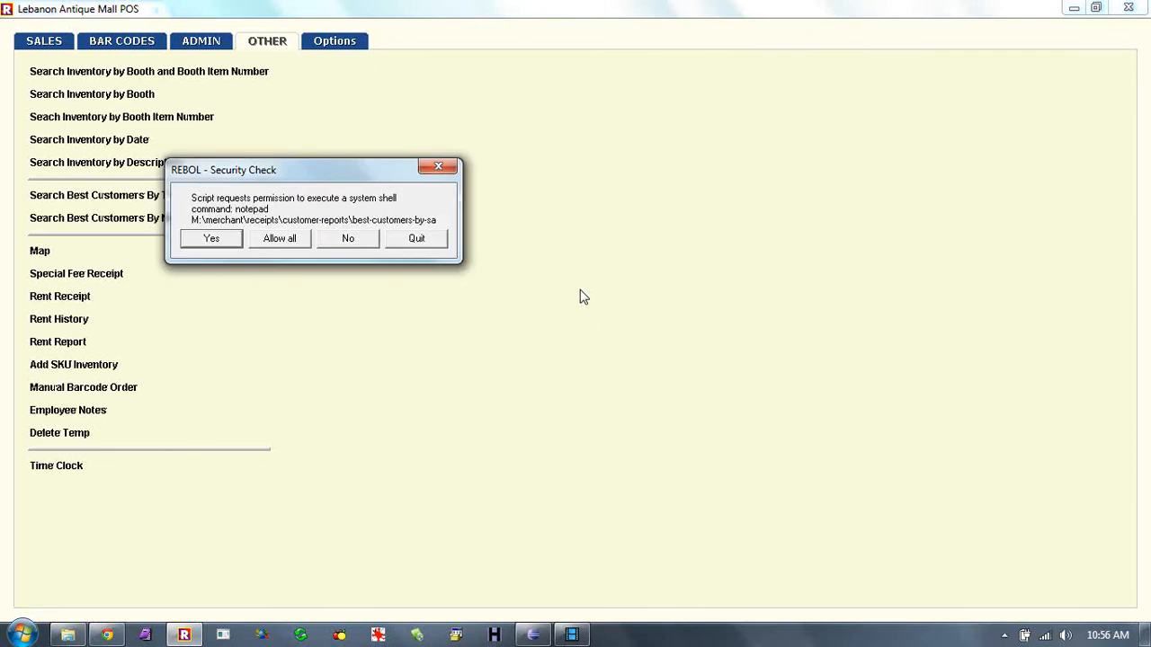
click(290, 239)
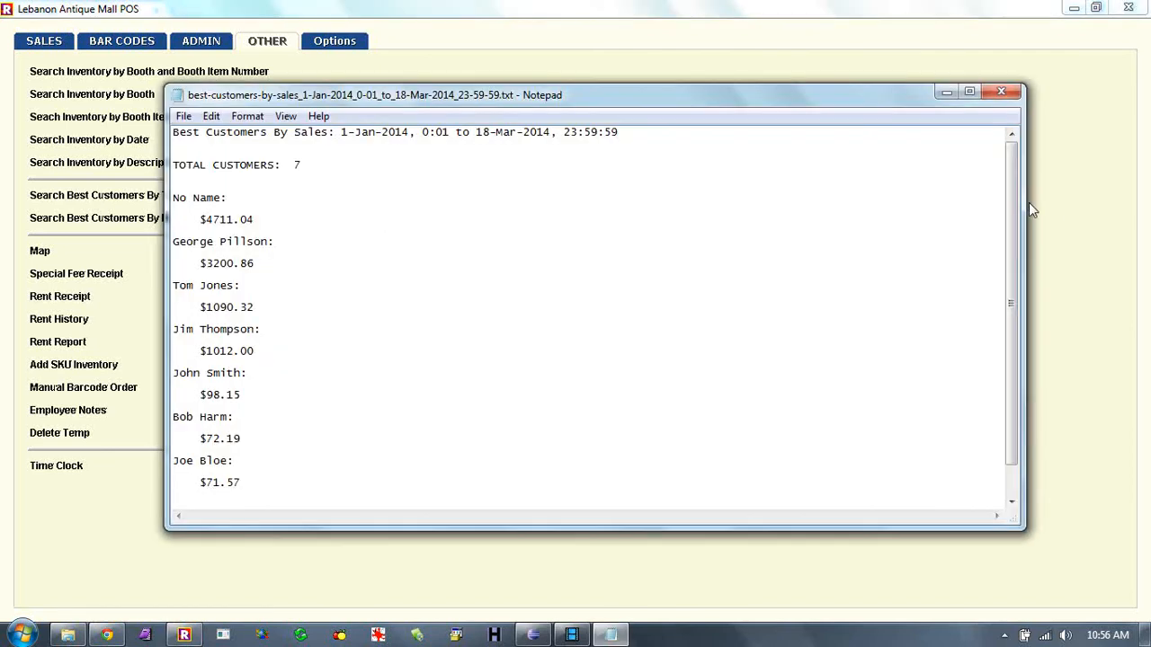
mouse_move(1012, 209)
mouse_down()
mouse_move(1022, 280)
mouse_move(1004, 204)
mouse_up()
drag(1006, 352, 1007, 411)
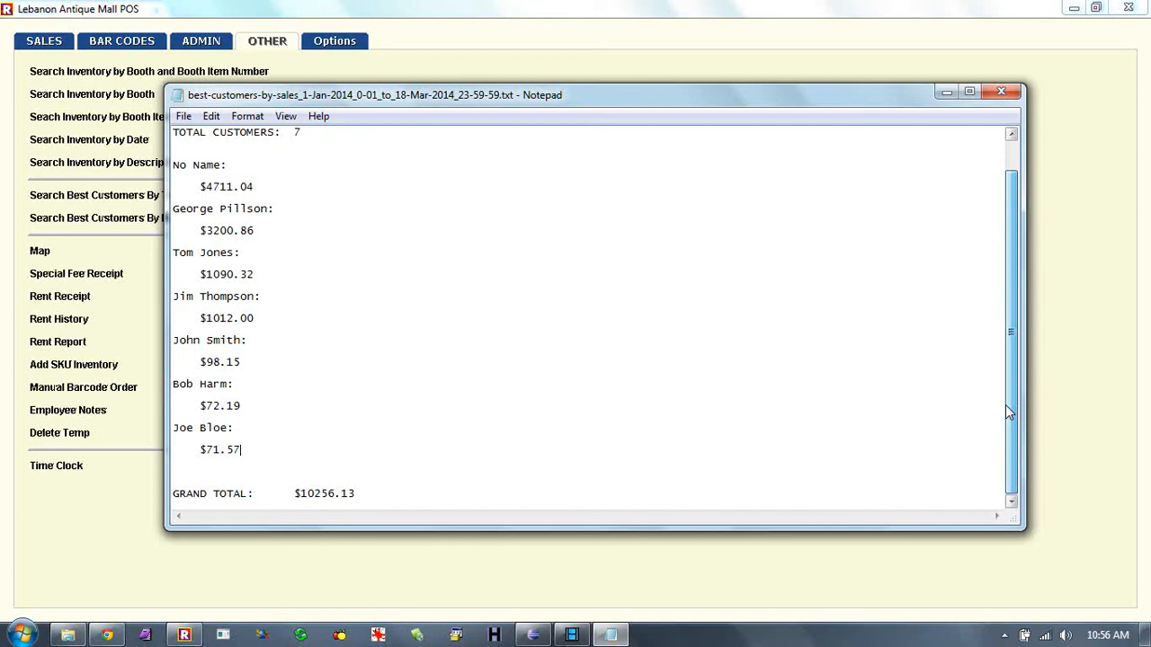
click(1001, 91)
- Run the best-customers-by-visits report for January to 18 March 2014, review it in Notepad, and close it
click(210, 219)
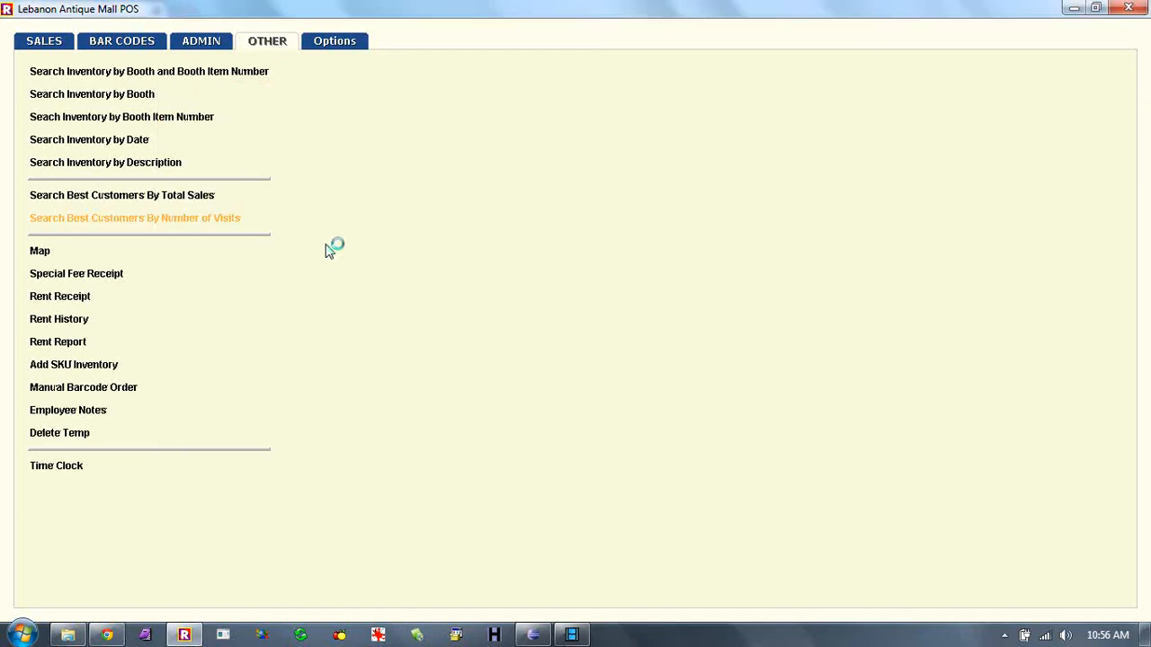
click(513, 262)
click(513, 262)
click(589, 284)
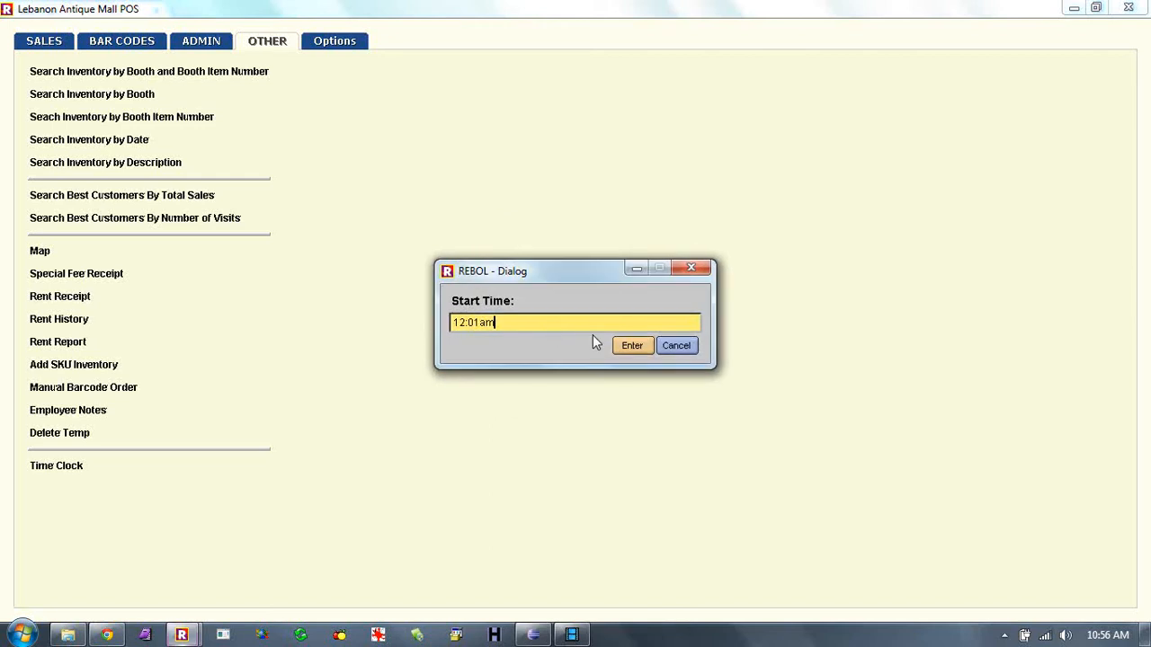
click(630, 345)
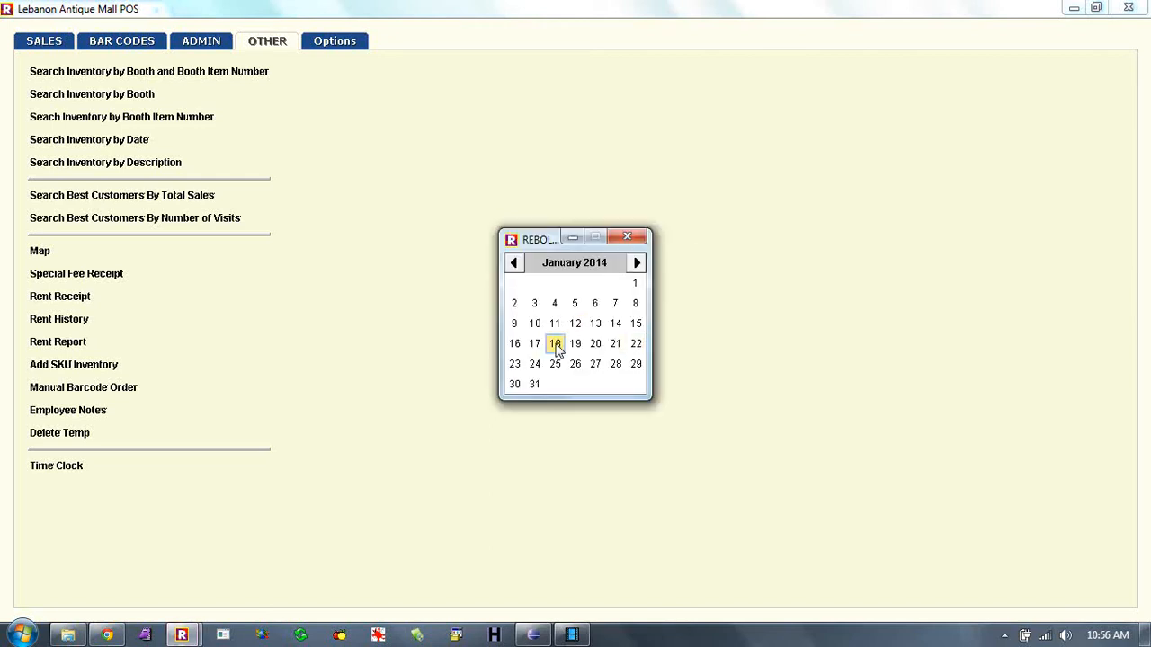
click(555, 341)
click(615, 351)
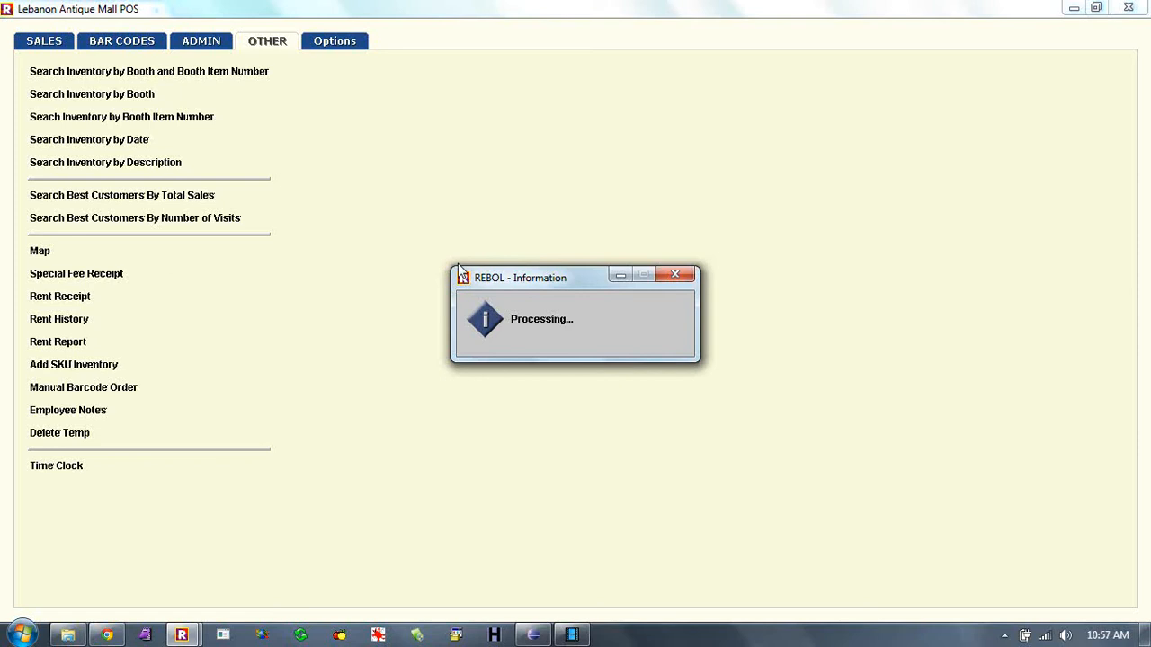
click(276, 235)
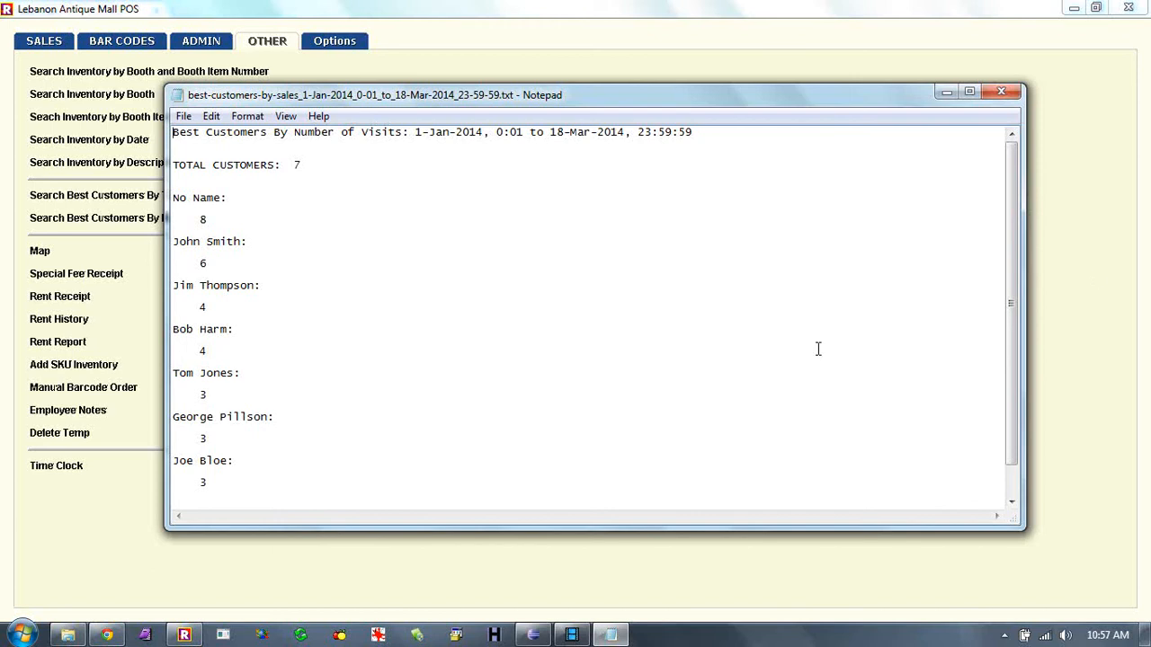
drag(1013, 279, 1008, 378)
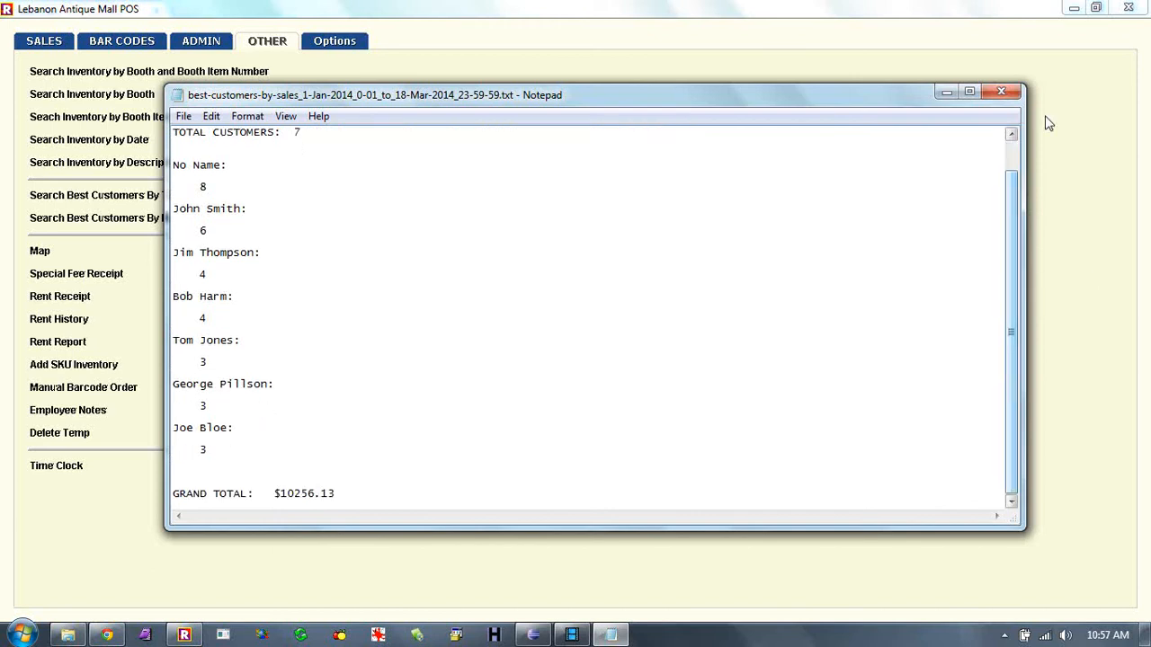
click(1003, 93)
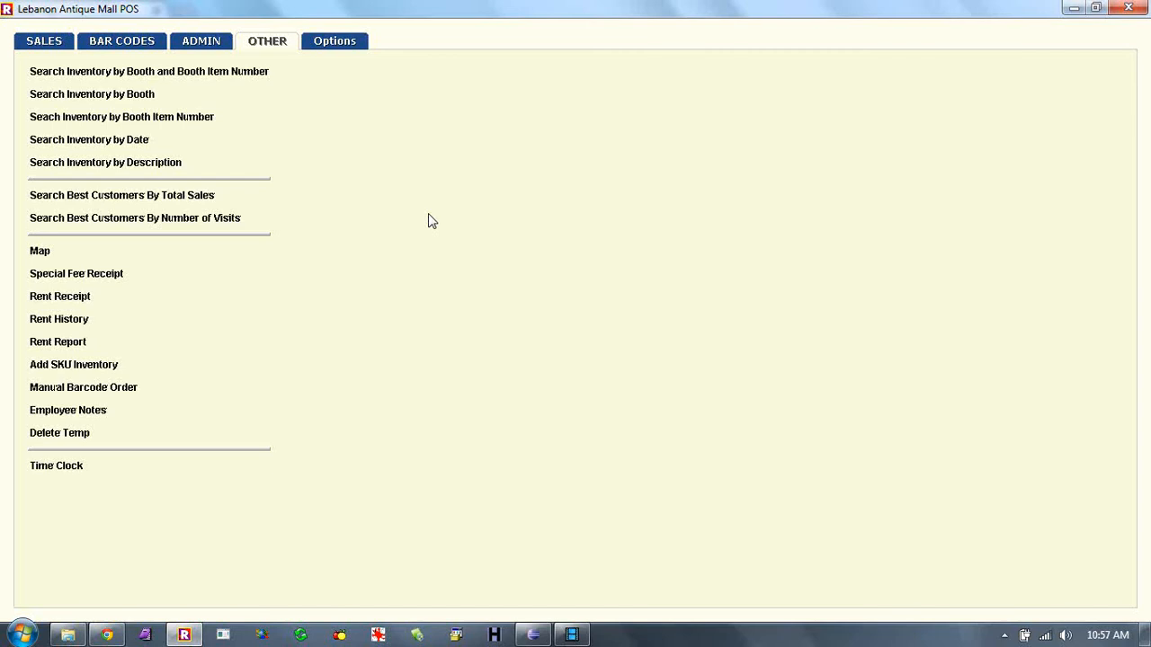
- Return to the sales screen and select the booth 100 and item description fields
click(43, 41)
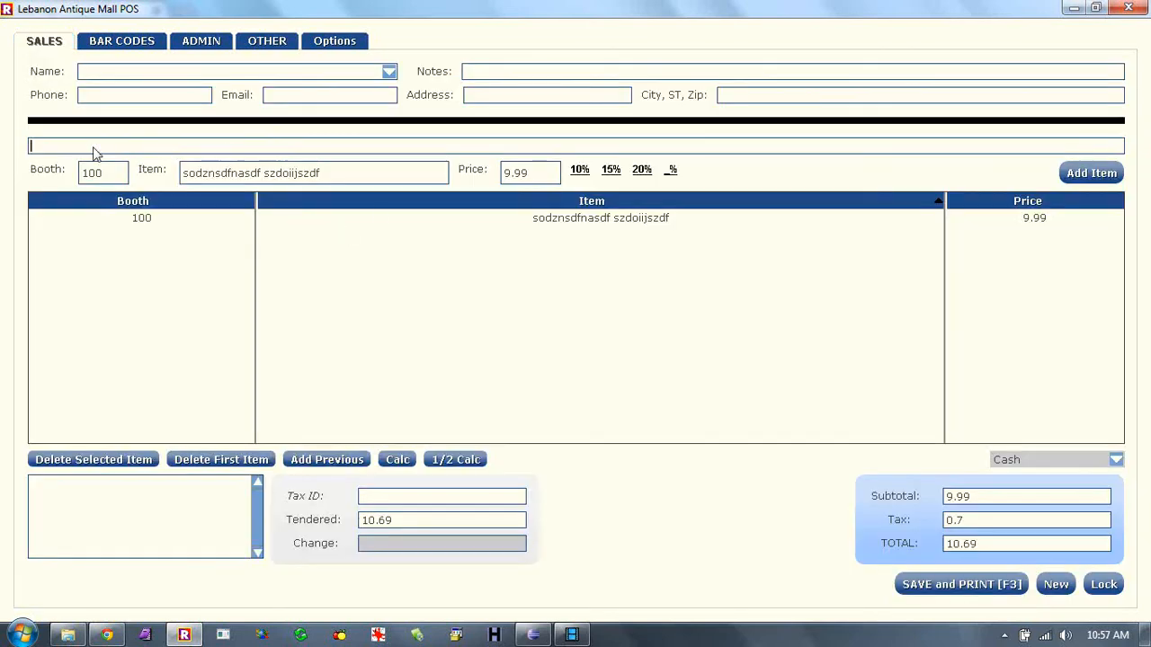
click(98, 178)
click(301, 178)
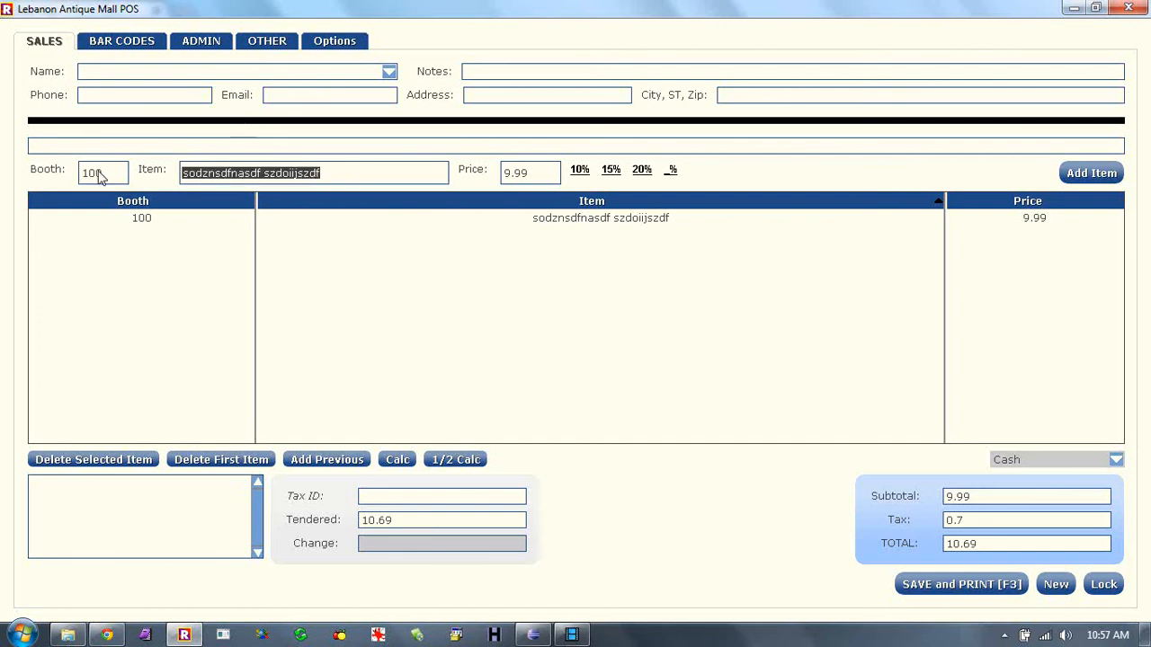
click(108, 178)
click(287, 183)
click(341, 177)
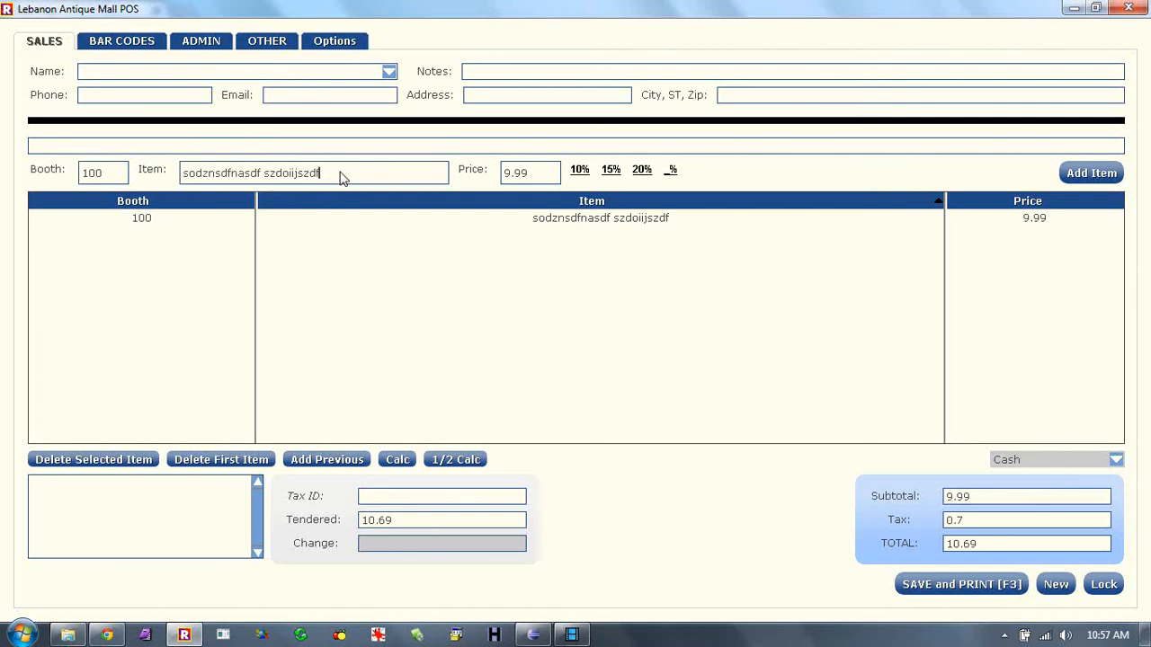
- Add booth 100 item 'aasdf aoidfij' at 44 to the sale, bringing the total to 57.77
key(Tab)
text(44)
click(324, 178)
text(aasdf aoidfij)
key(ctrl+a)
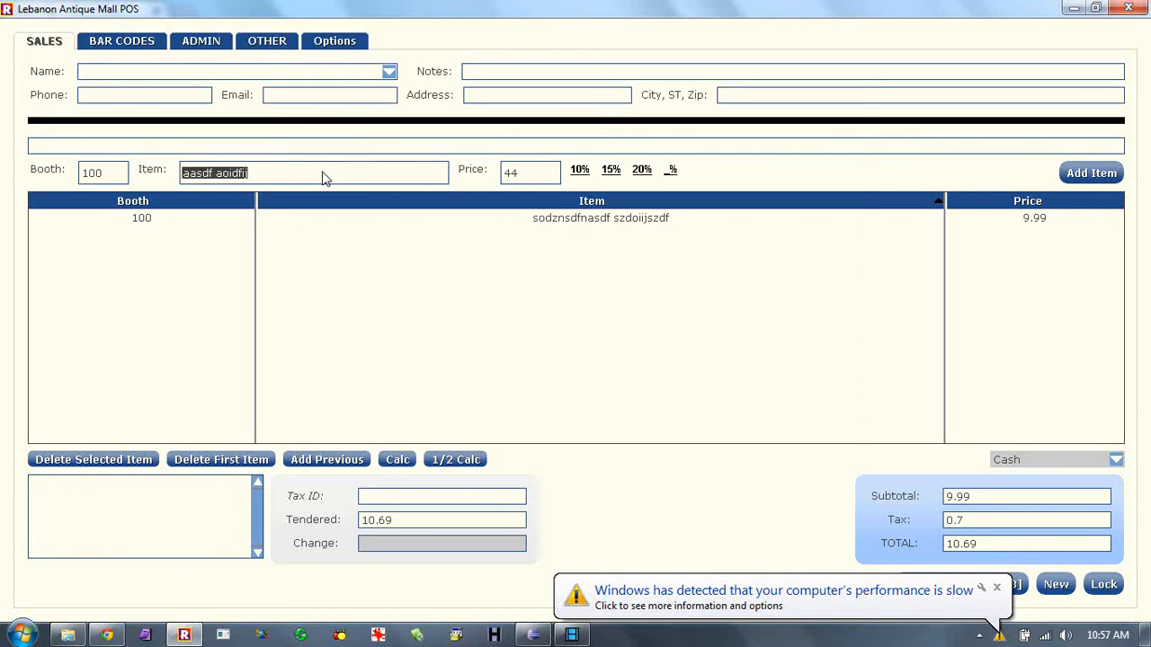
click(1090, 173)
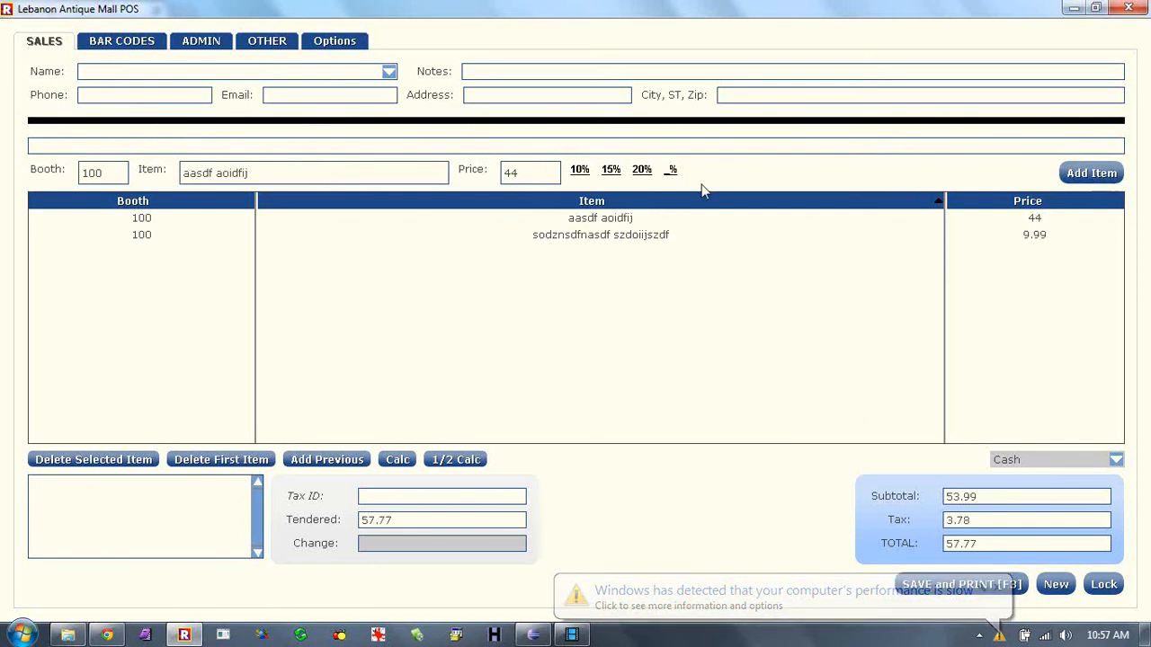
click(328, 173)
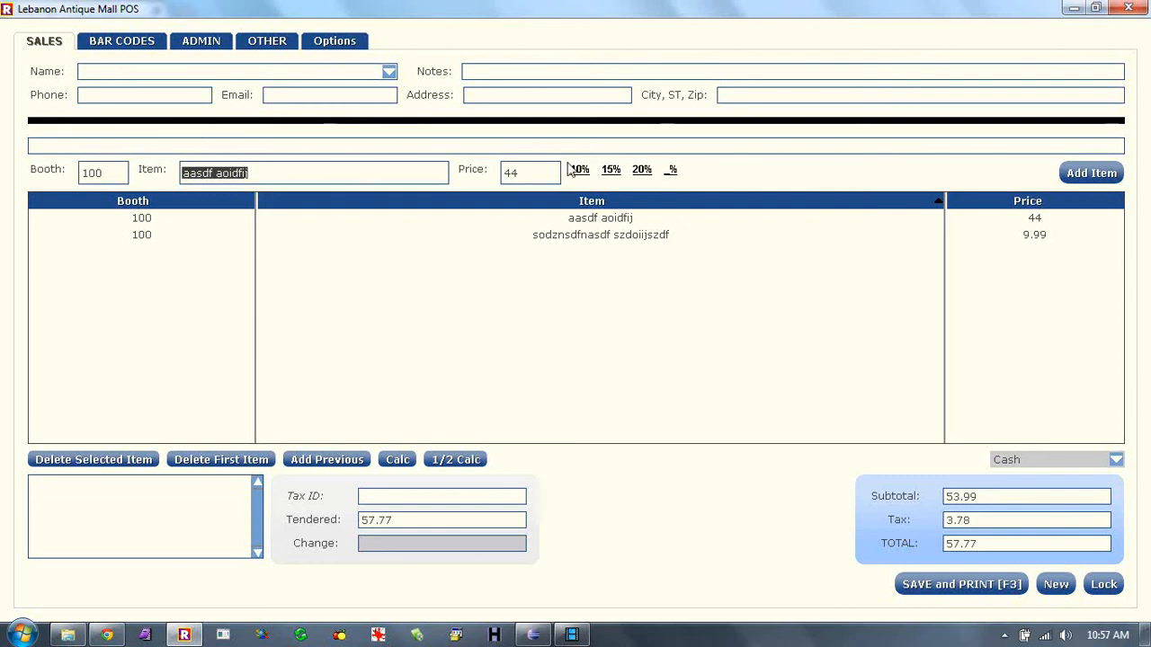
- Add item 'sadfs' at 8 with a 15% discount (6.8), totalling 65.05, then switch to ADMIN
text(sadfs)
key(Tab)
text(8)
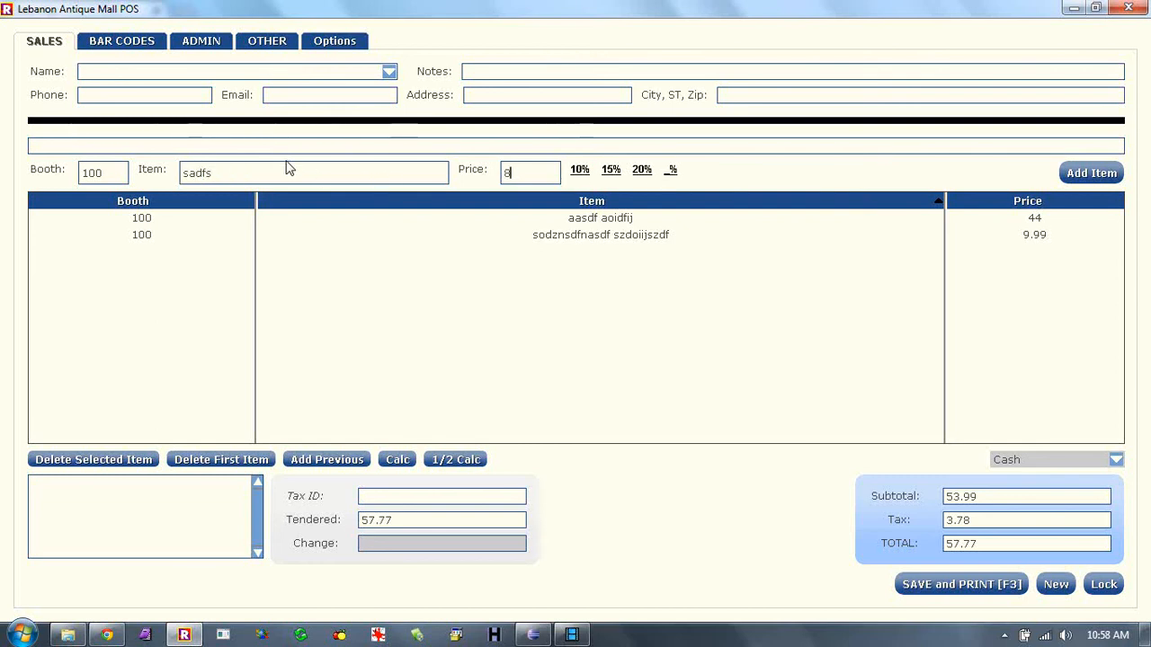
click(610, 170)
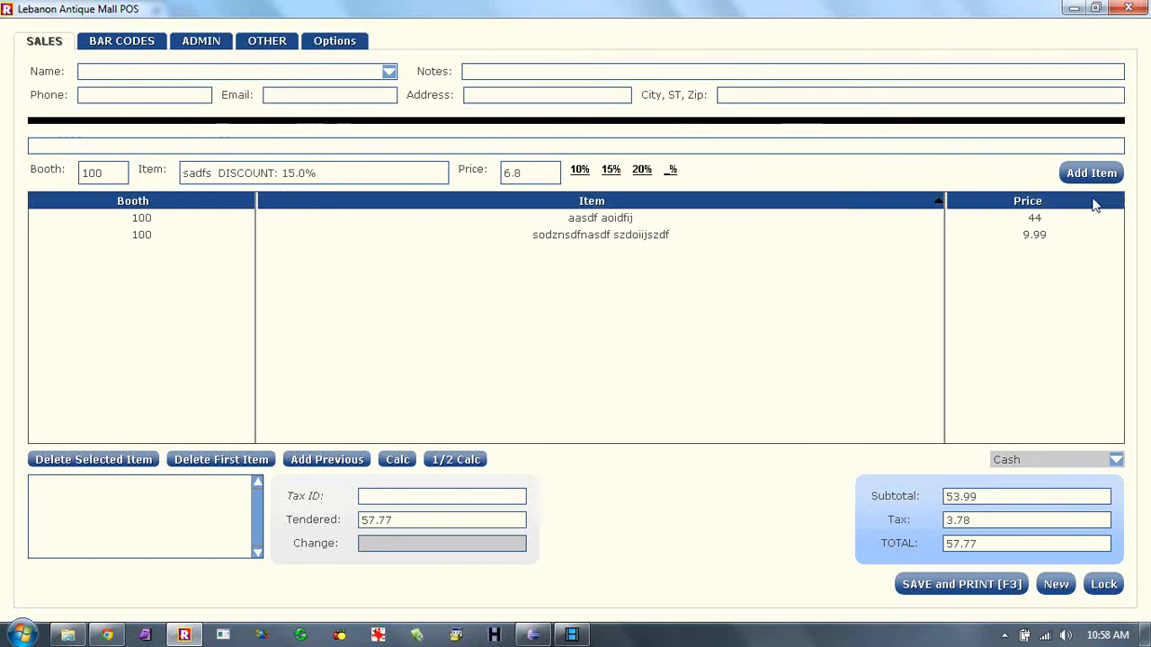
click(1090, 180)
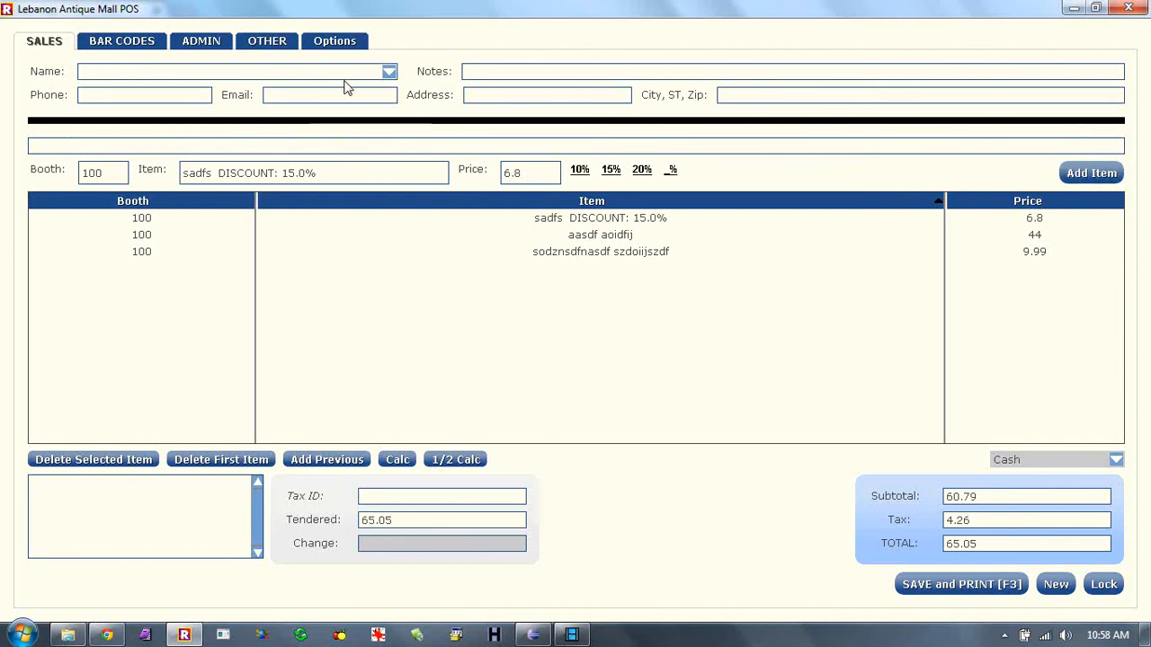
click(205, 41)
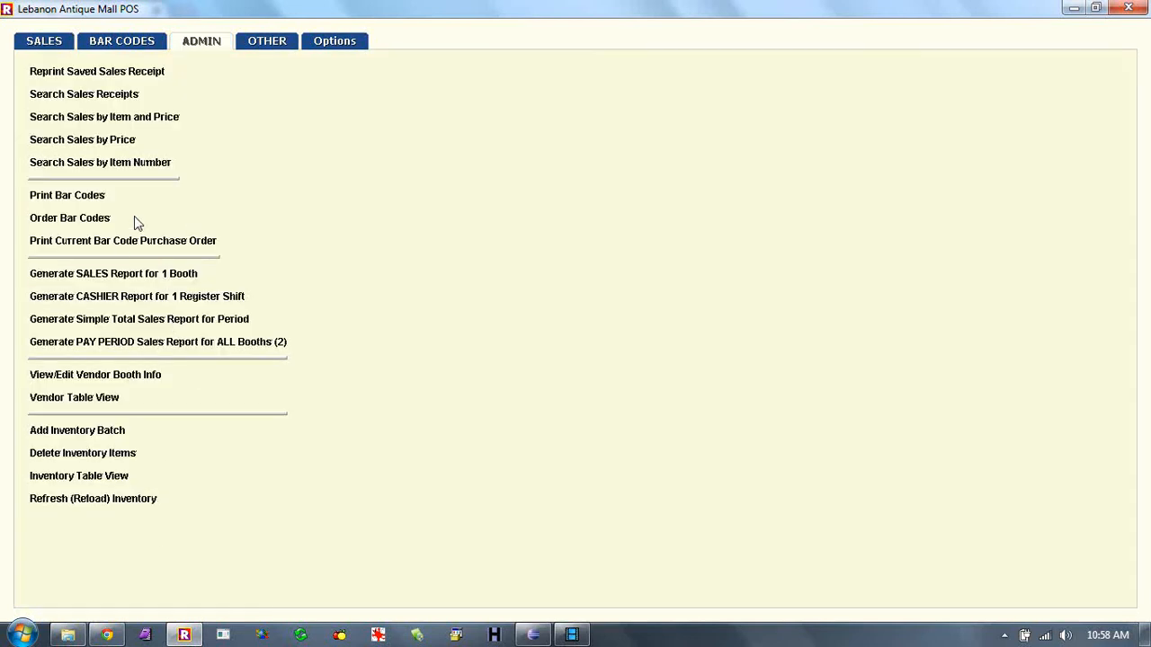
- Preview the Special Fee Receipt form's name and Postage / Special Event note fields, then return to sales
click(260, 45)
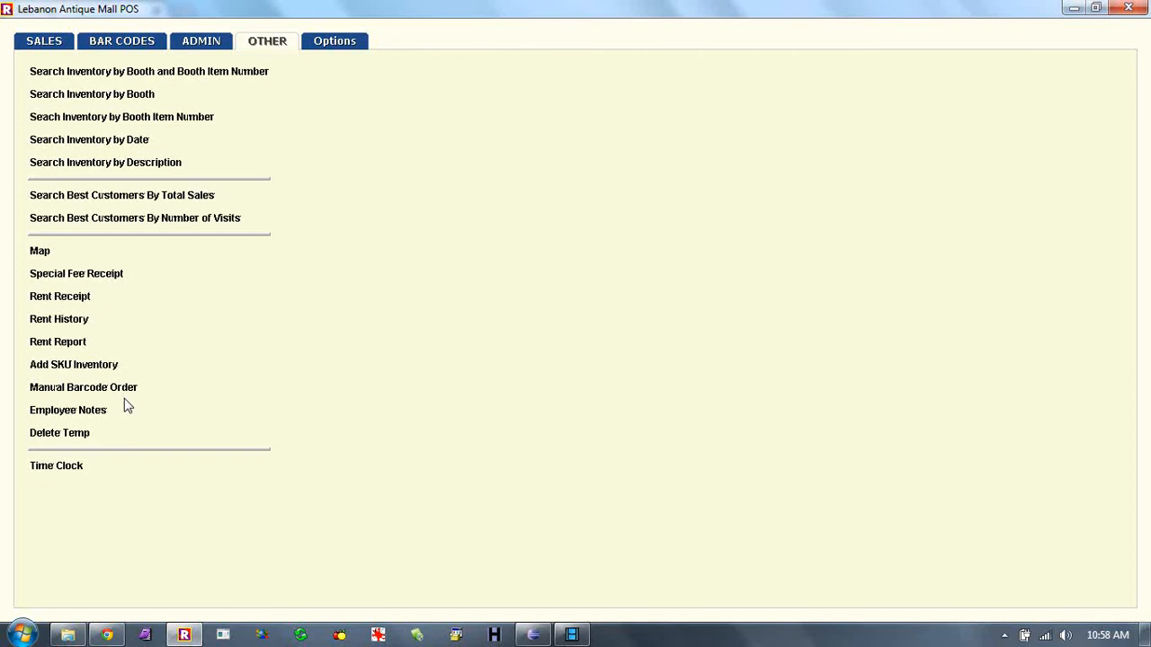
click(110, 273)
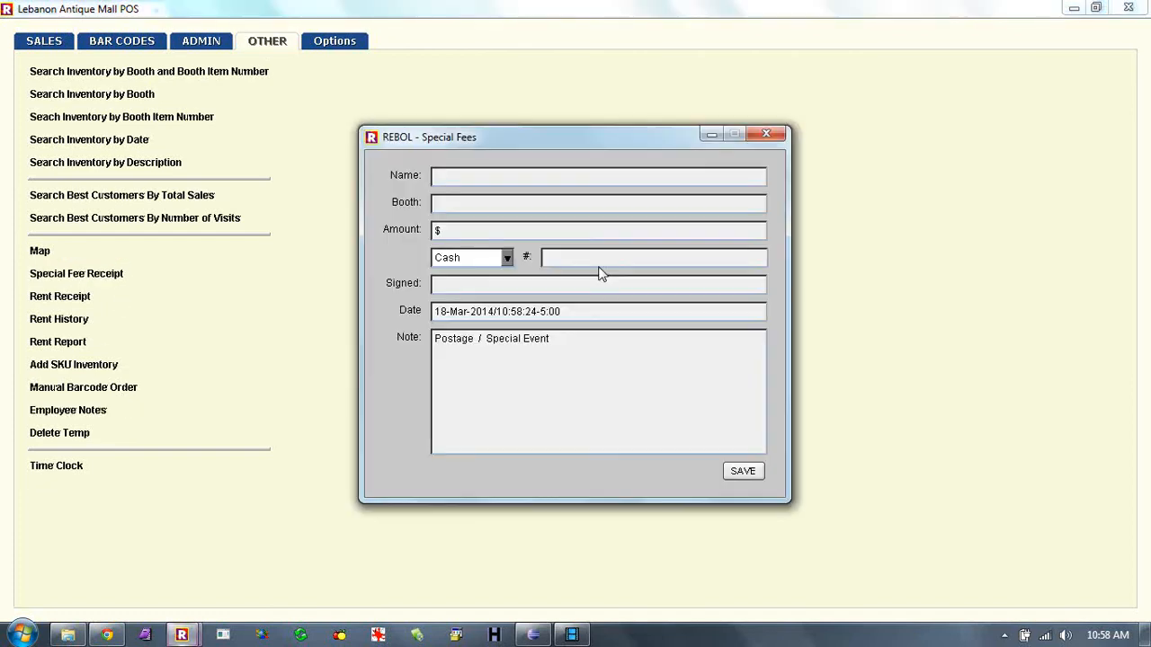
click(490, 177)
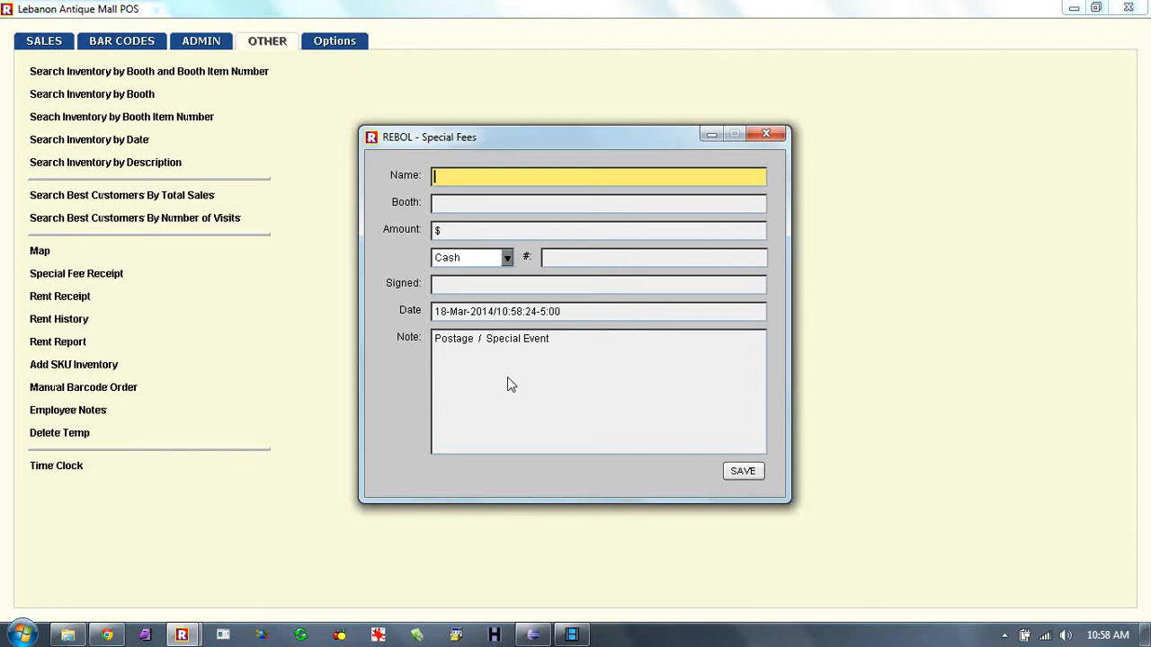
click(560, 343)
click(477, 343)
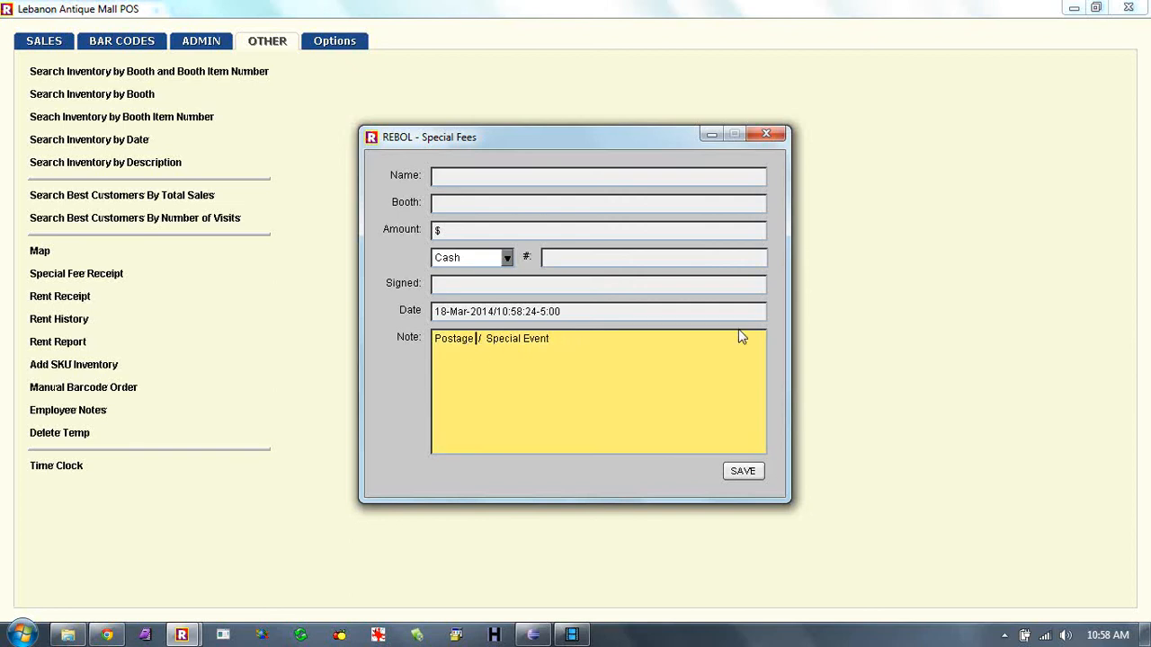
click(765, 134)
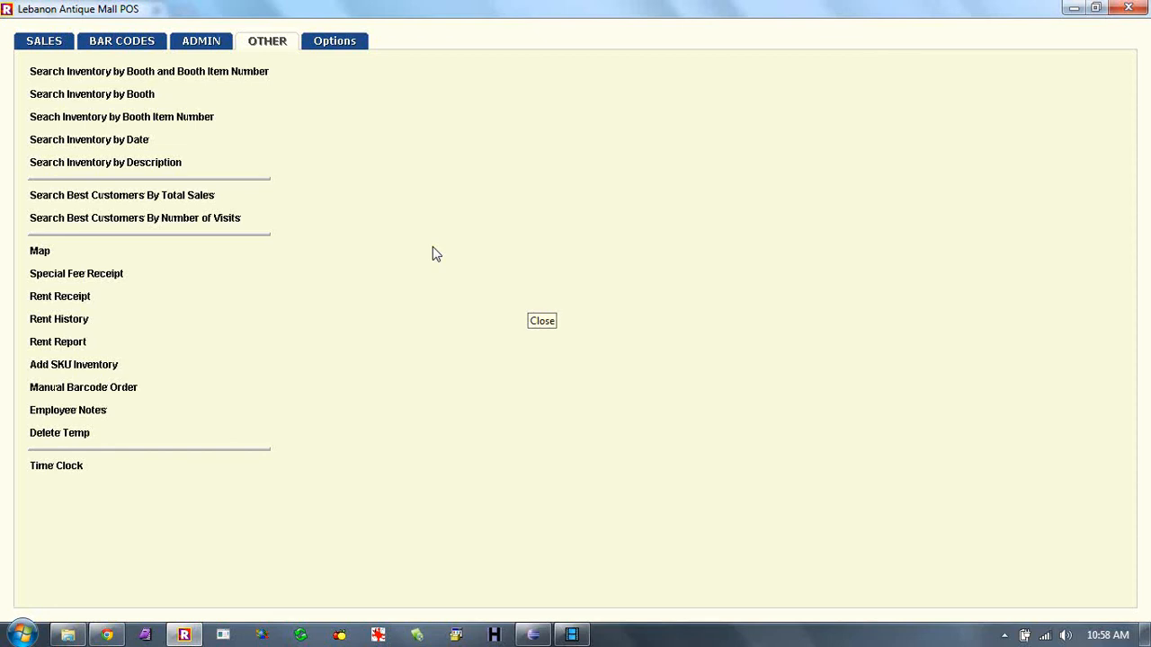
click(115, 273)
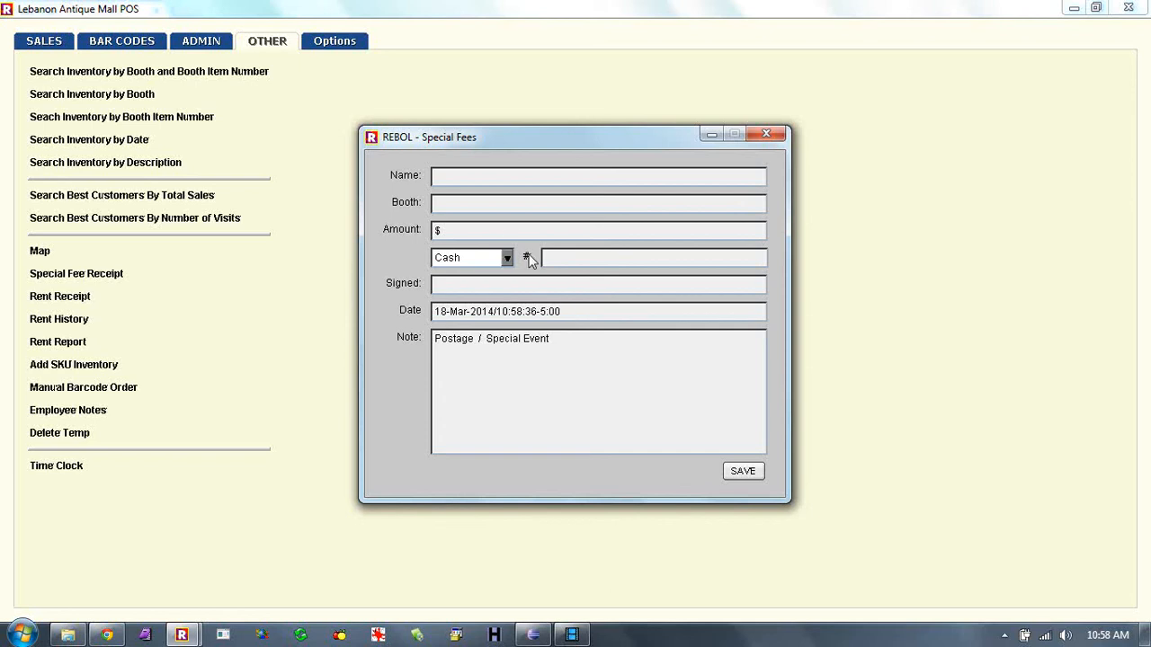
click(767, 134)
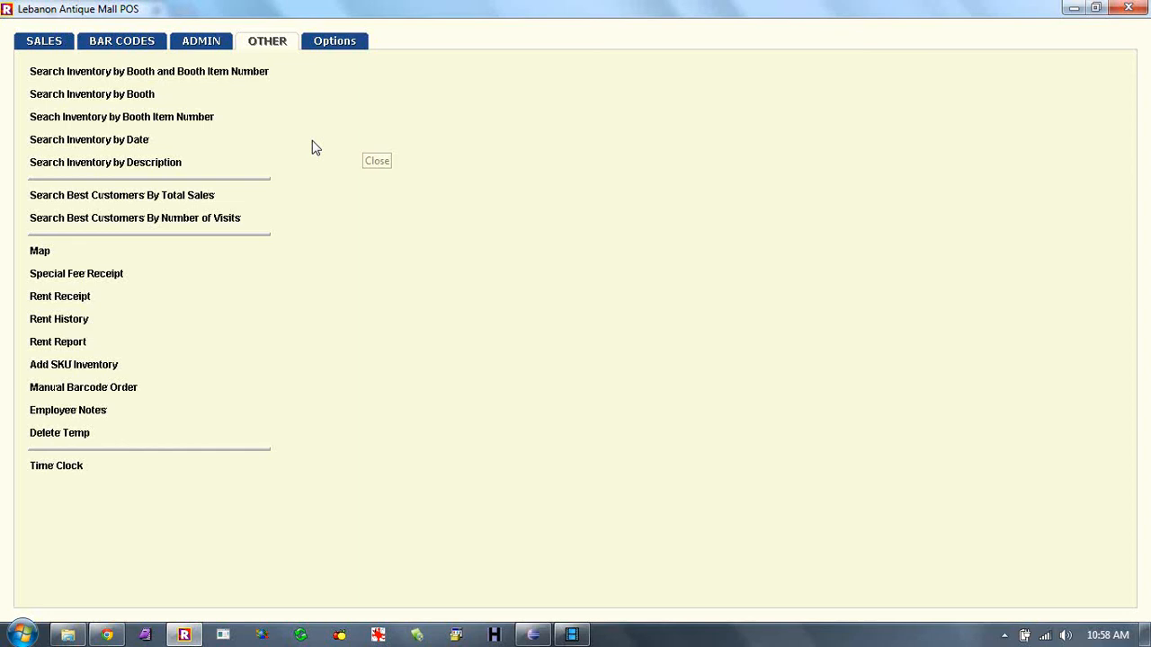
click(51, 42)
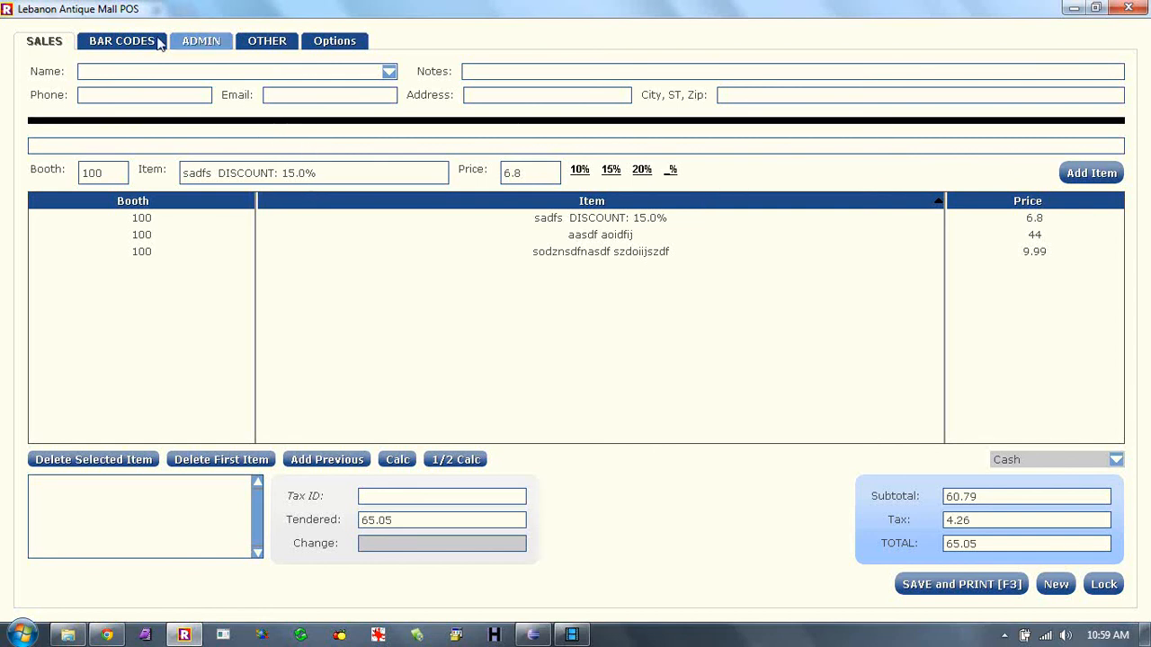
- Open the Add Inventory Batch form, set vendor and booth 5, then close the window
click(200, 42)
click(90, 432)
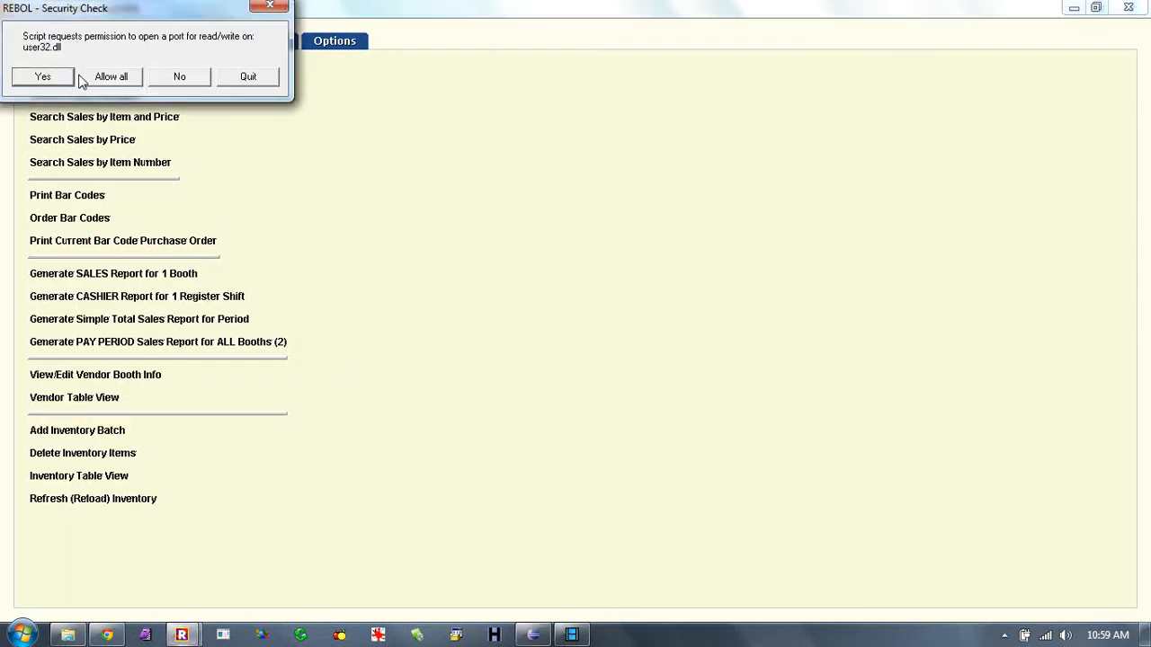
click(115, 76)
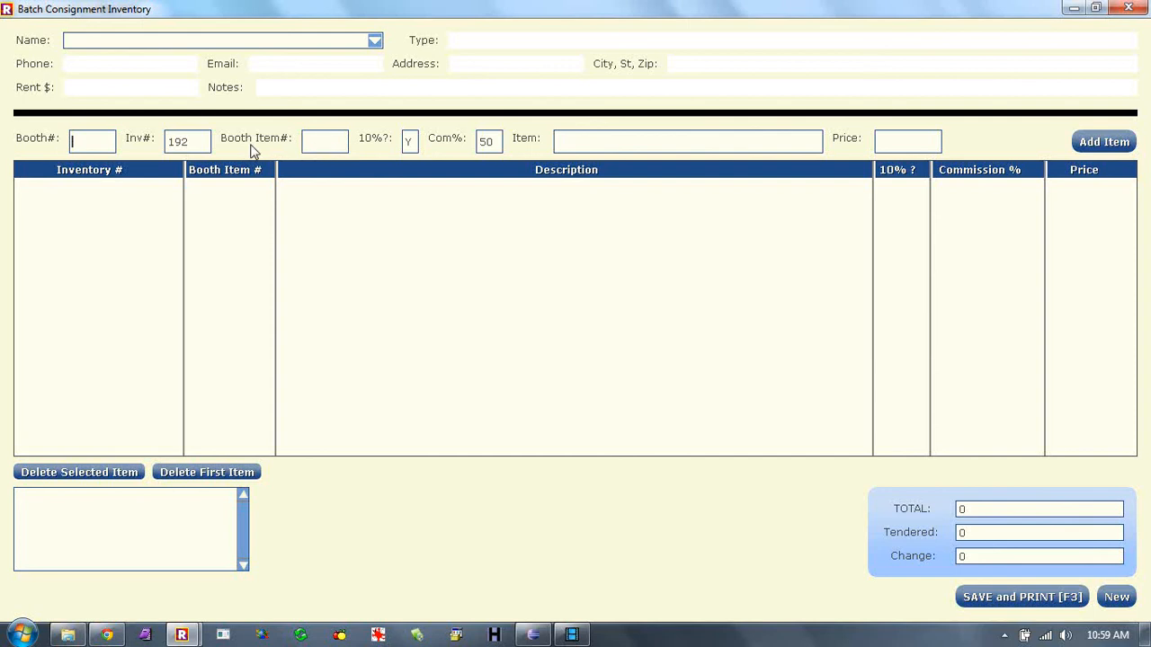
double_click(190, 148)
click(376, 41)
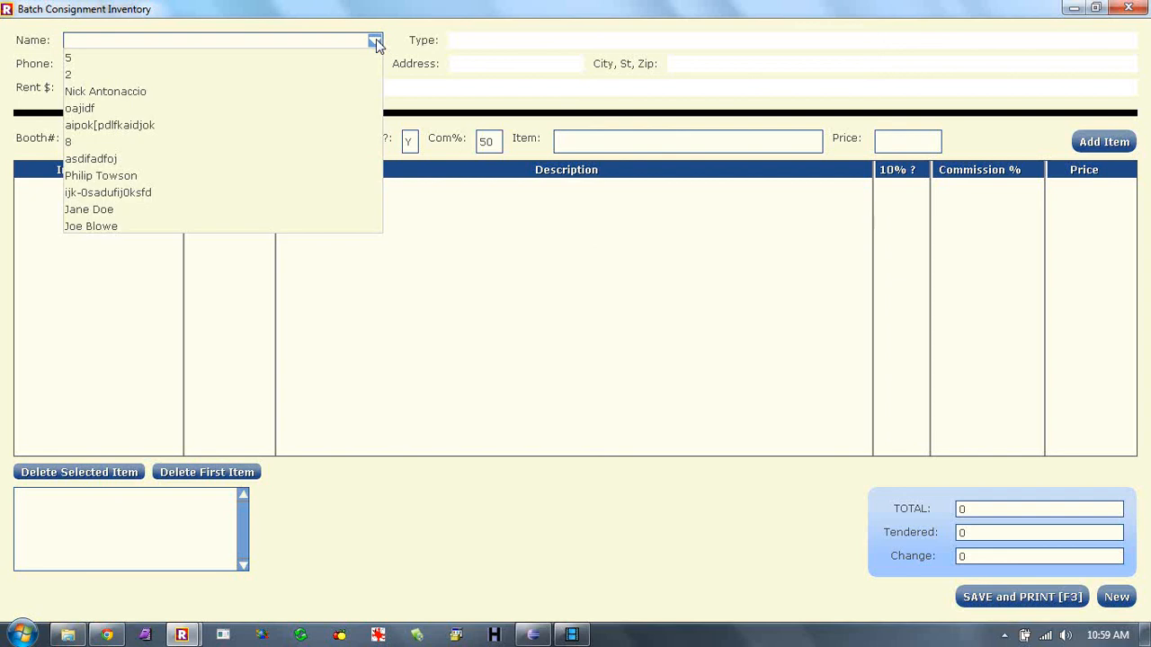
text(5)
key(Return)
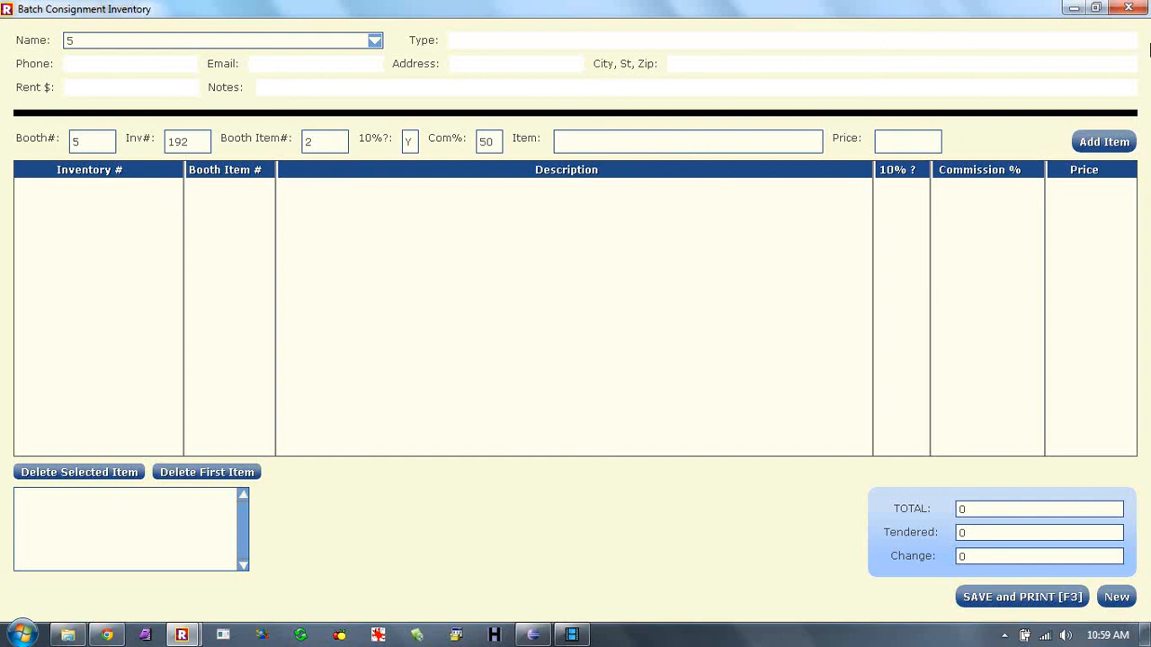
click(1129, 8)
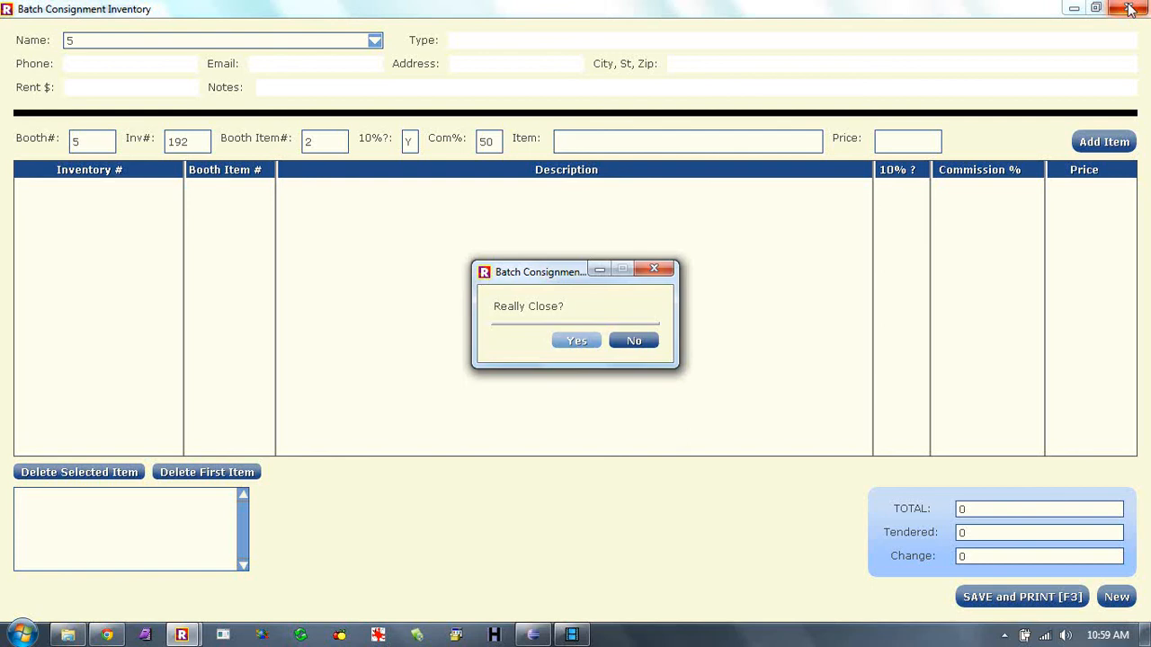
click(576, 341)
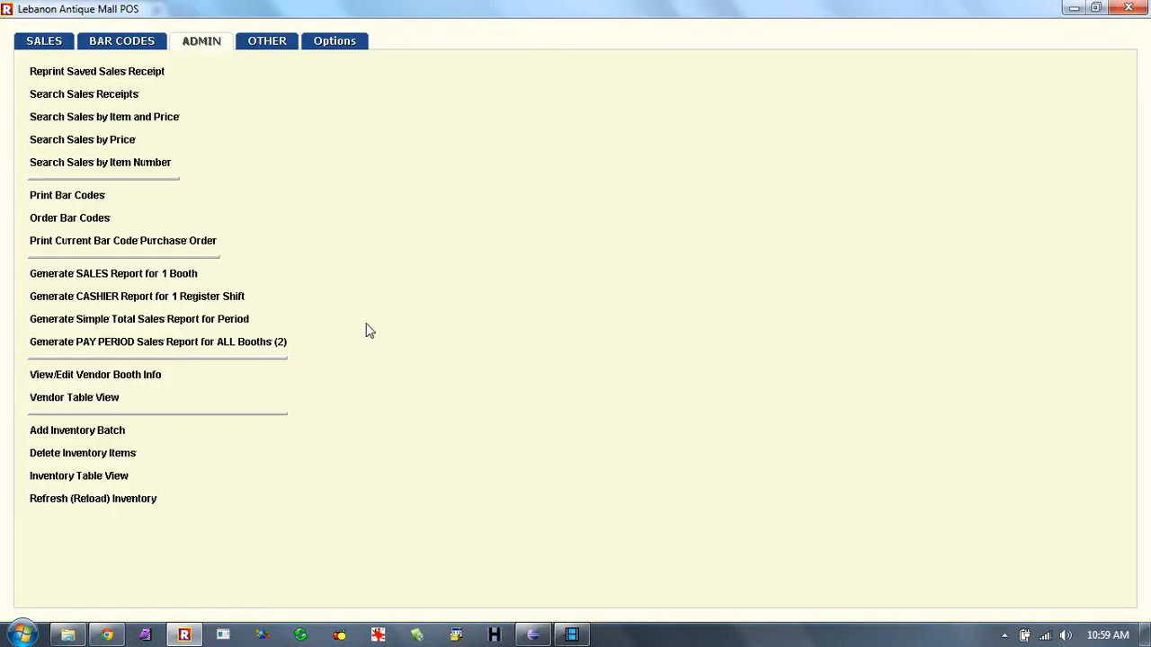
- Add inventory items inv6 (9.00) and inv191 (8.00) to the sale, totalling 83.24
click(47, 41)
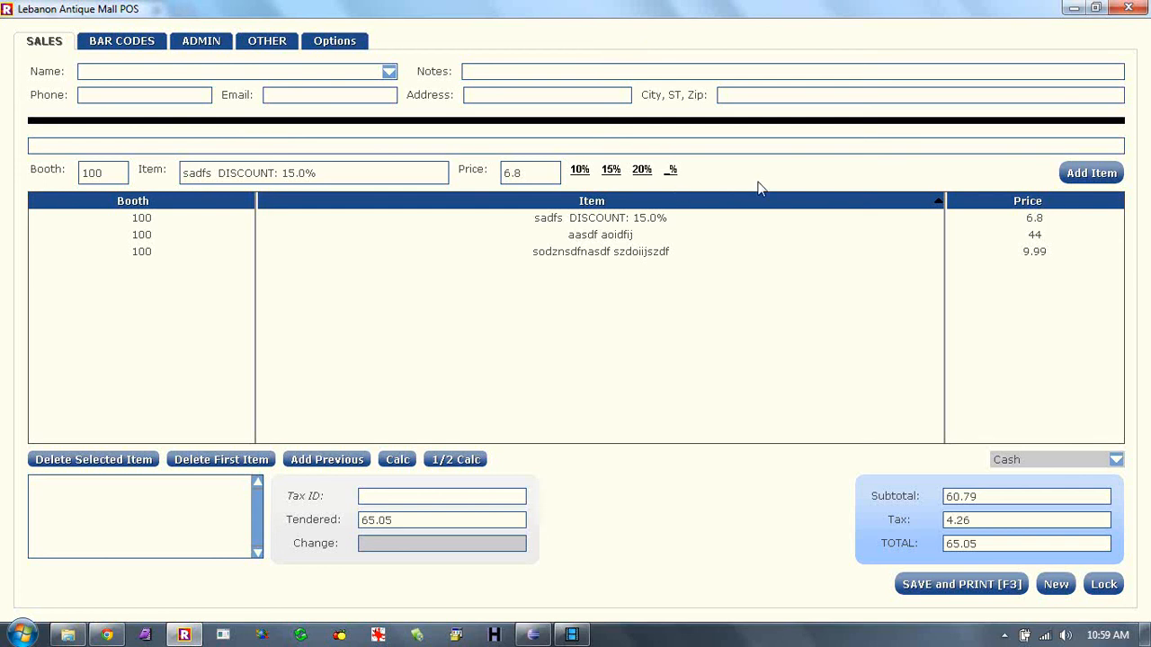
click(328, 177)
click(154, 146)
text(inv6)
key(Return)
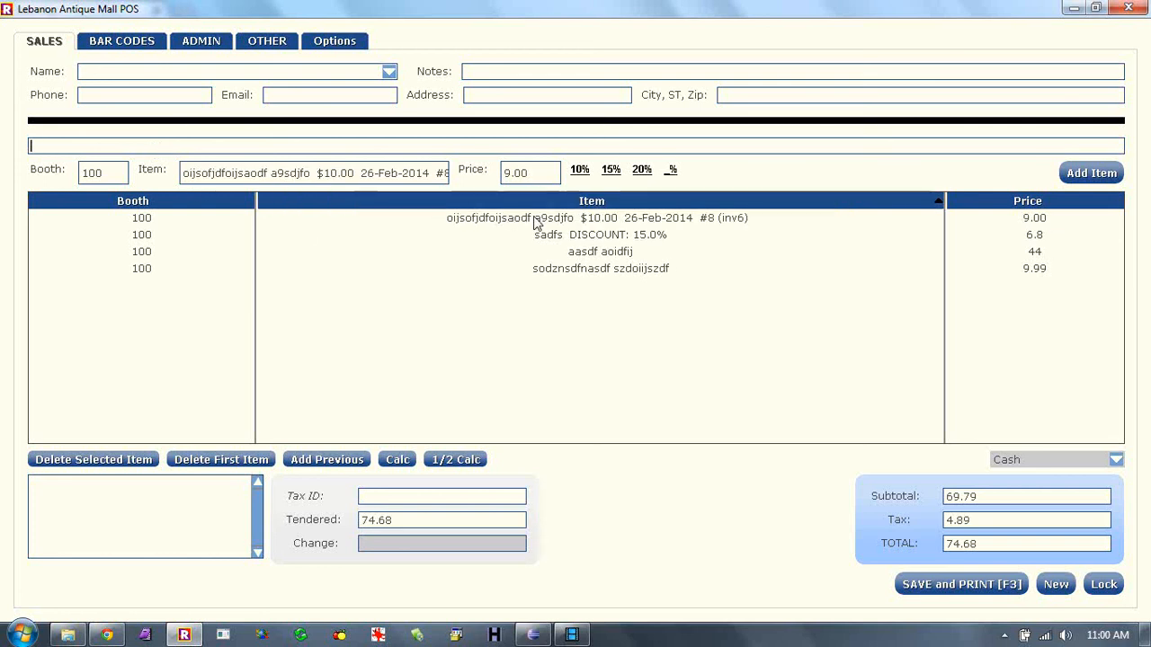
text(inv191)
key(Return)
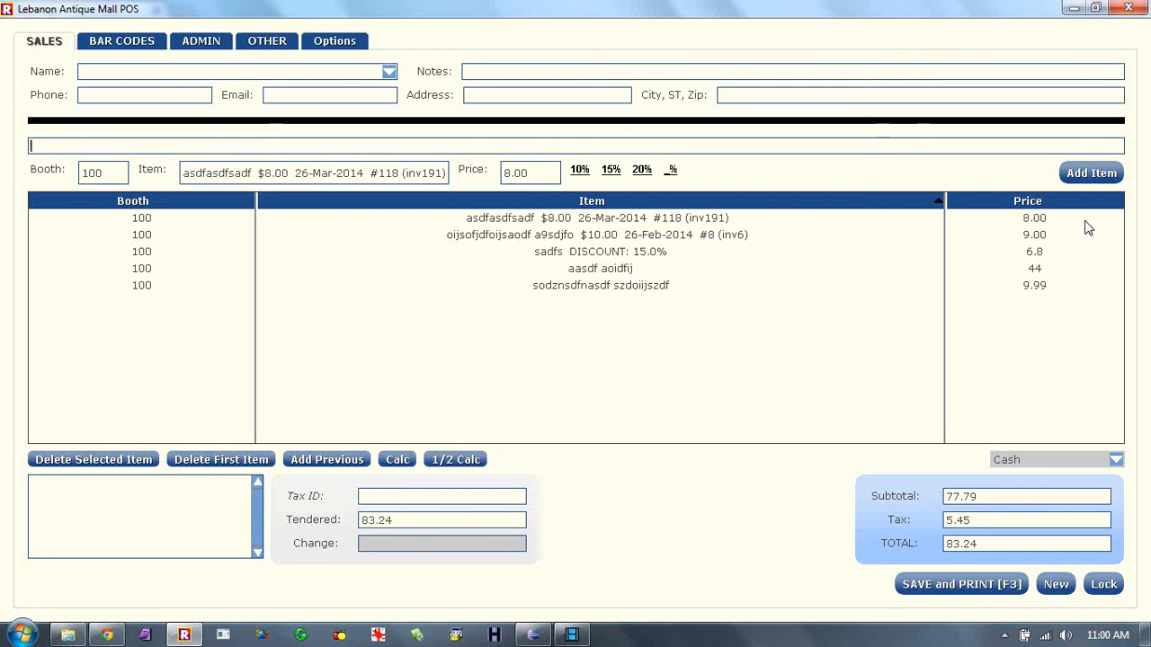
click(1034, 224)
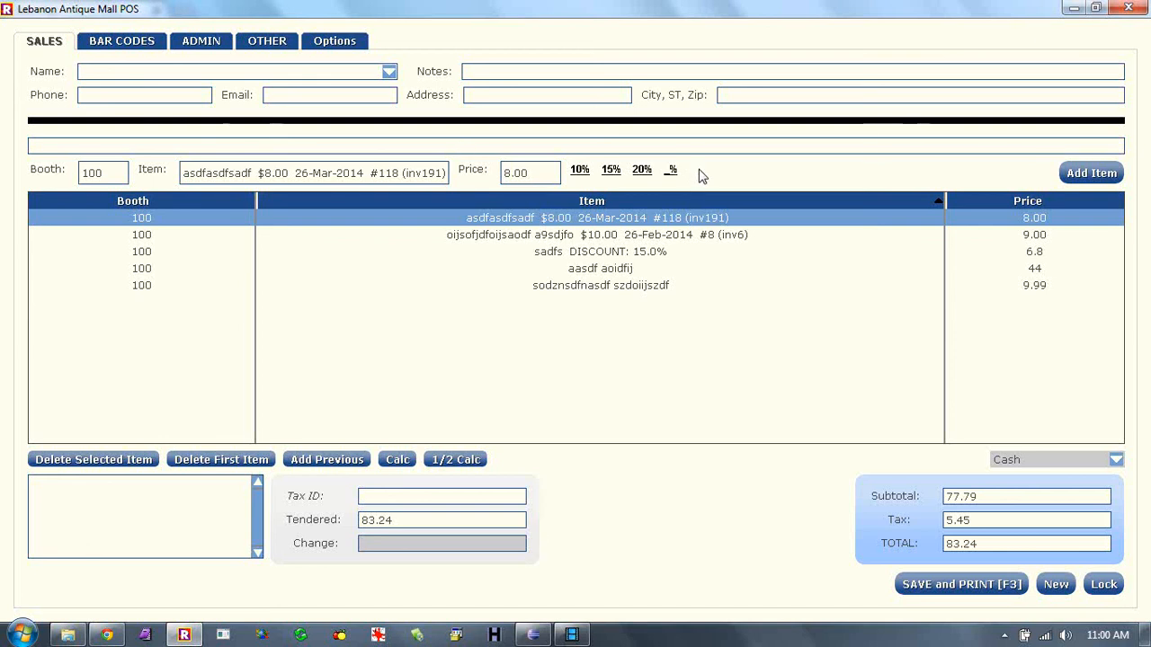
click(680, 287)
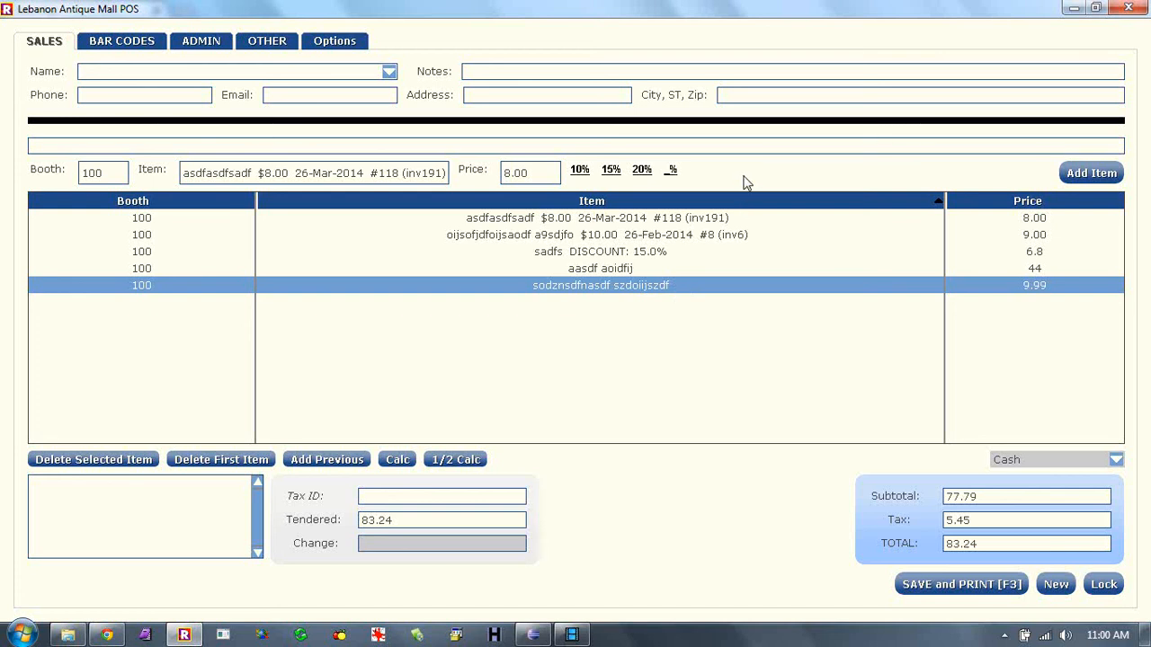
click(610, 220)
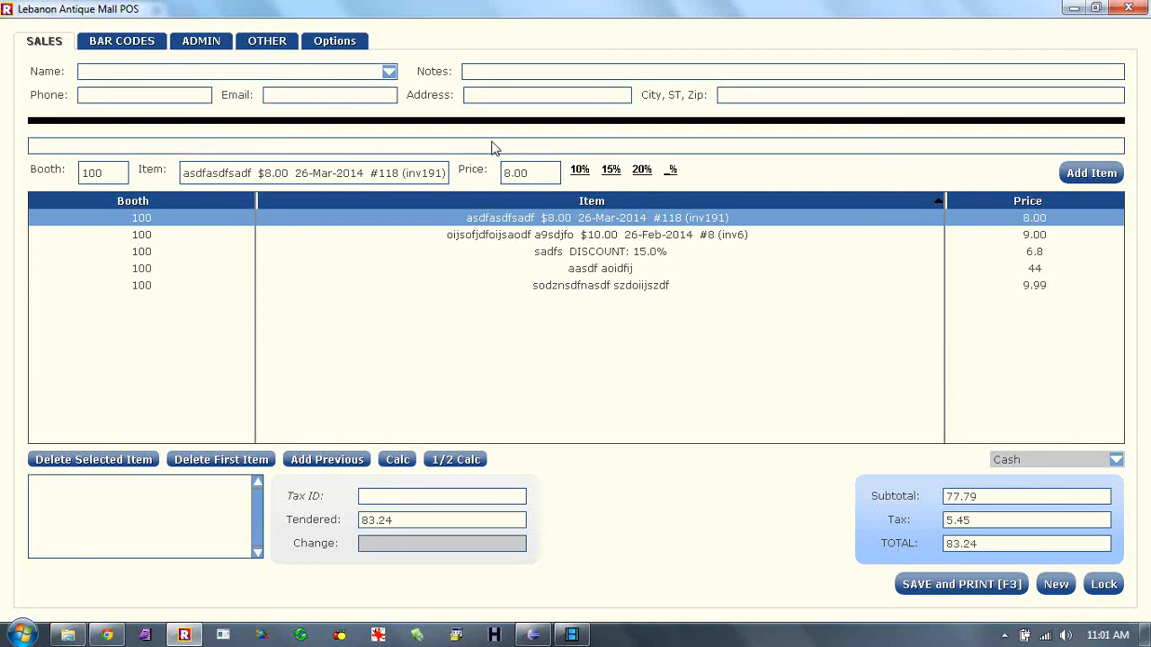
click(527, 146)
click(572, 634)
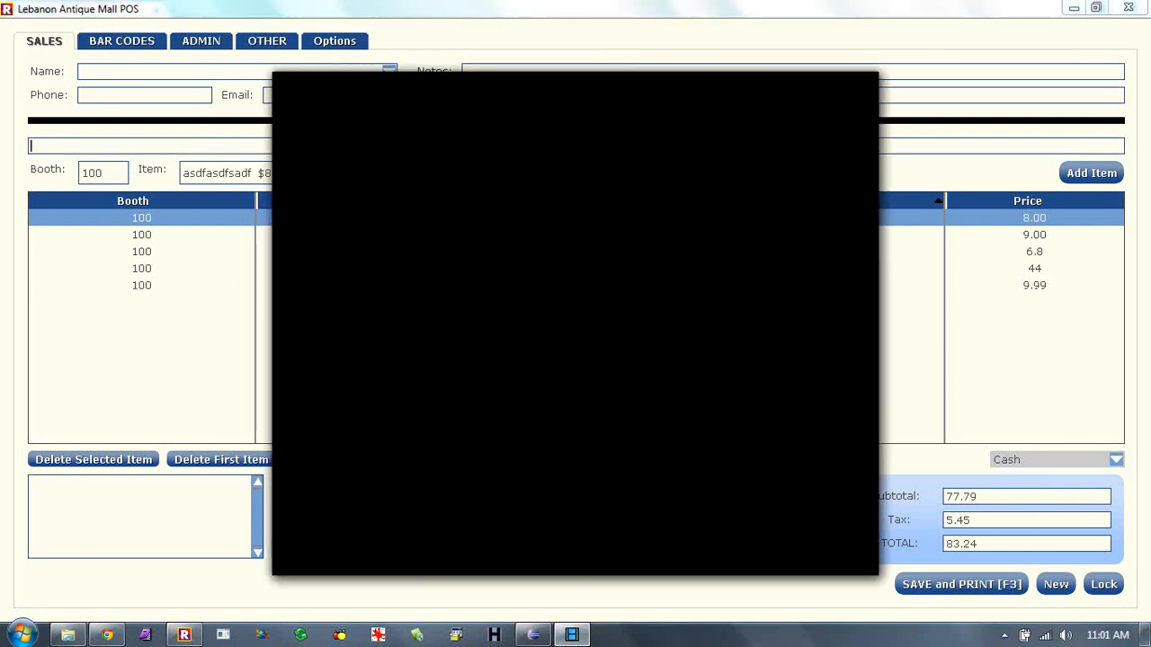